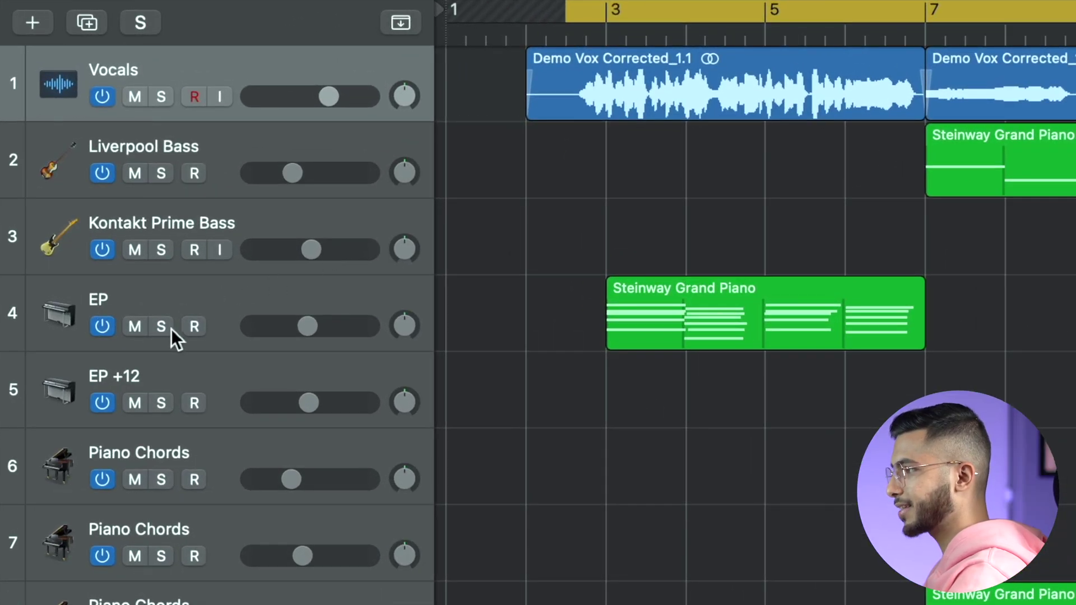
Solo the EP track and examine the chords of its region at bar 3 in the Piano Roll during playback.
left_click(161, 326)
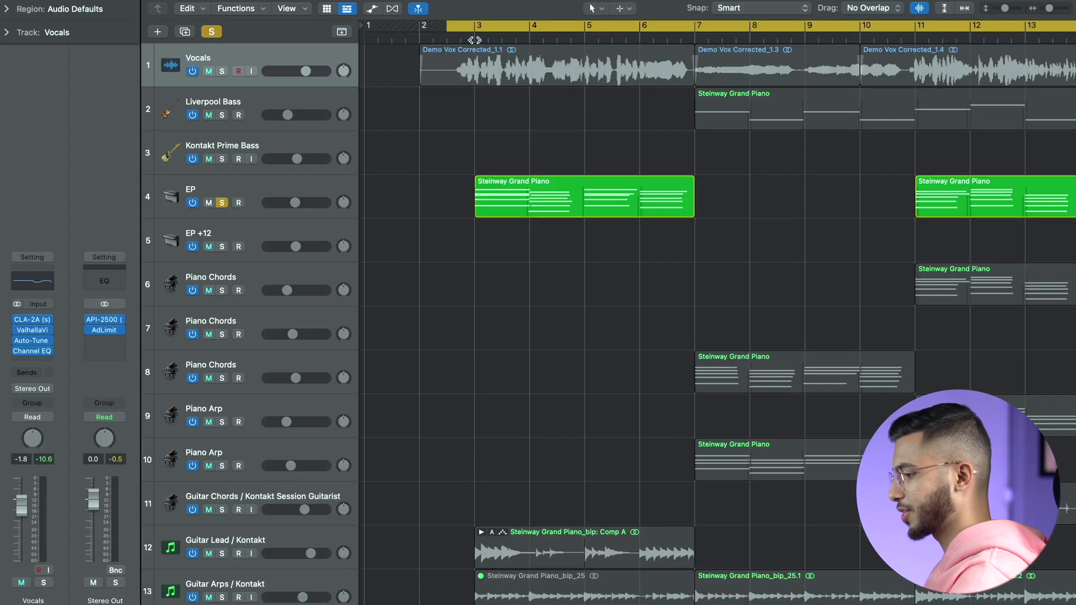
left_click(474, 40)
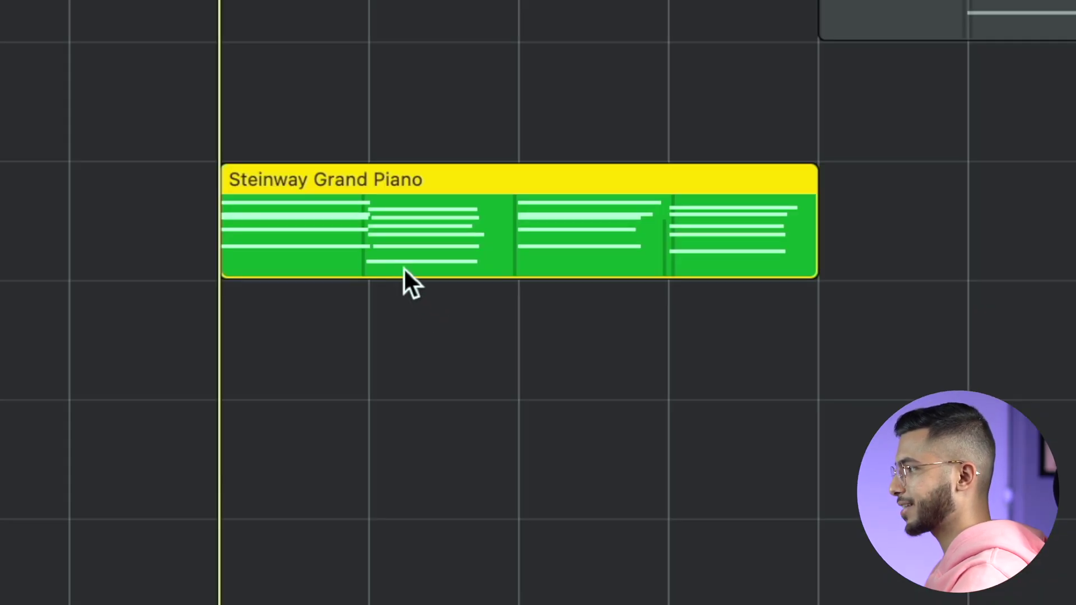
double_click(557, 203)
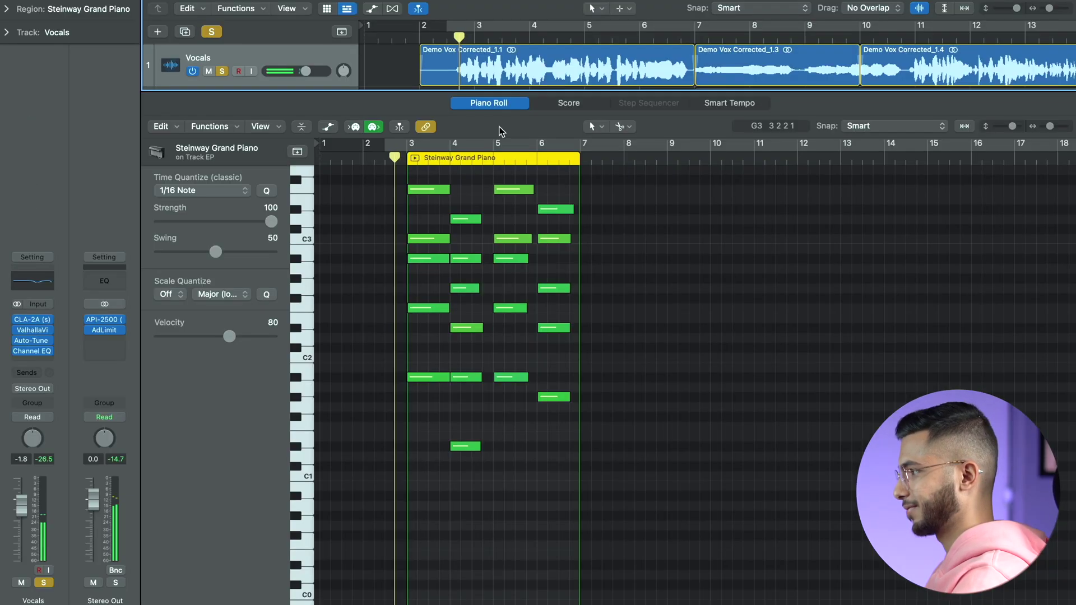
key("super+Right")
key("super+Down")
key("super+Down")
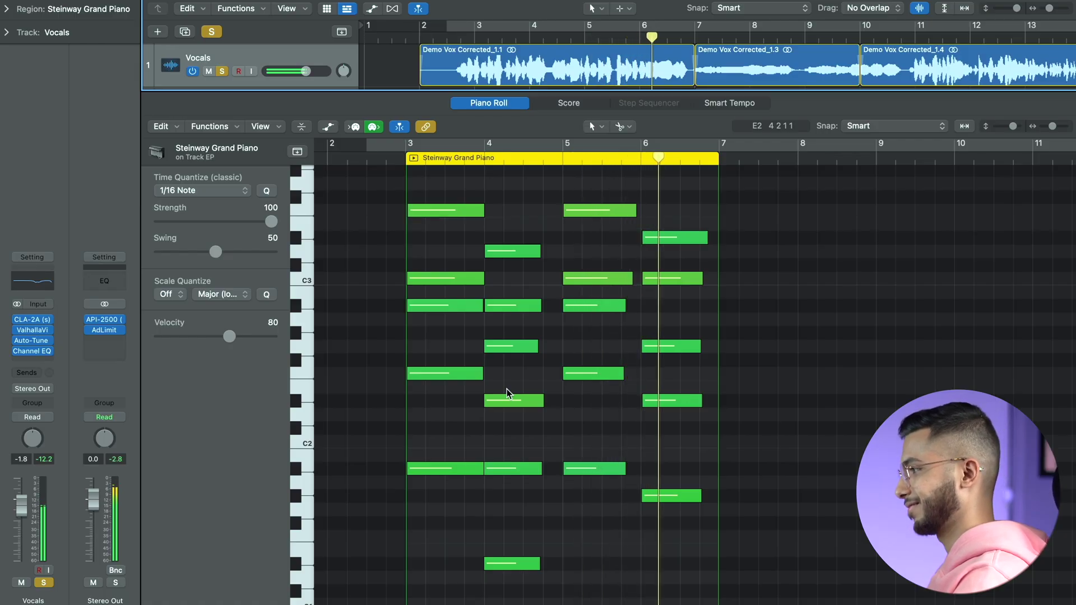
key("e")
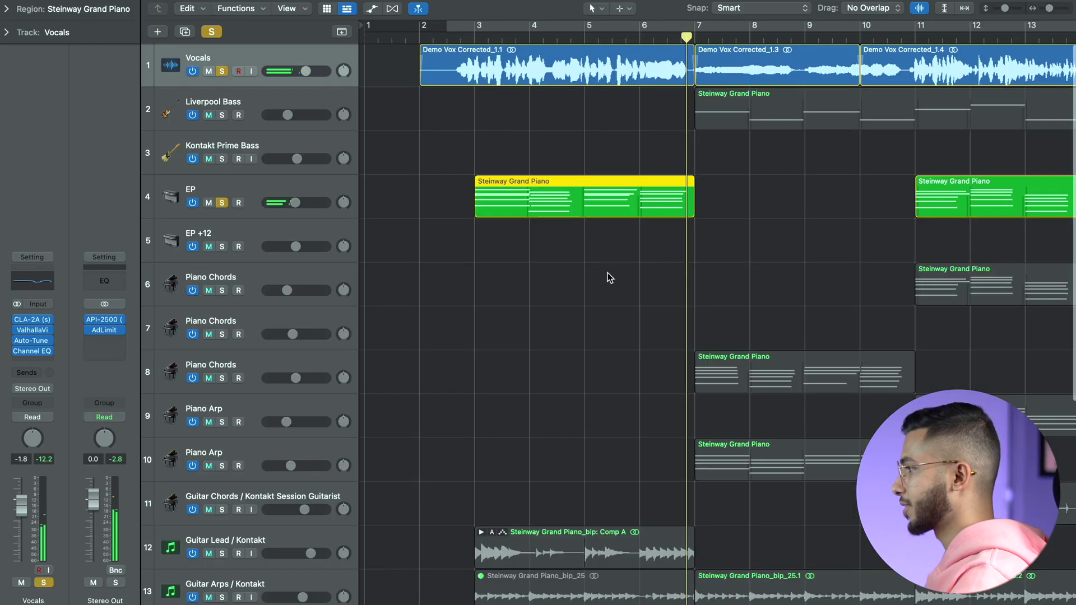
Solo the Piano Chords track 6 and examine the chords of its region at bar 11 in the Piano Roll.
key("super+Left")
left_click(141, 276)
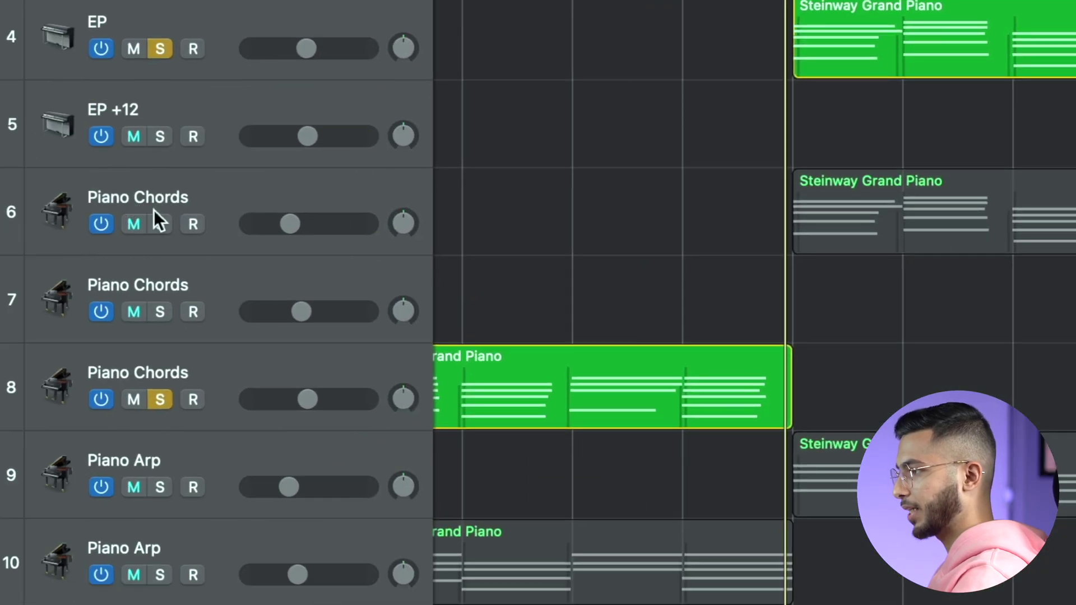
left_click(160, 223)
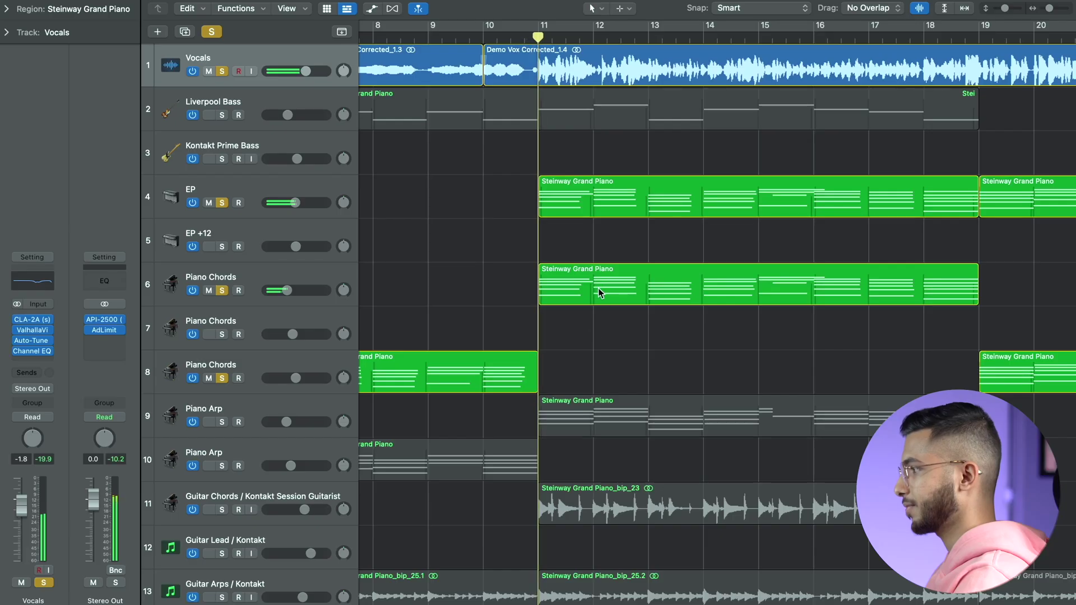
double_click(599, 292)
scroll(570, 408, "up", 2)
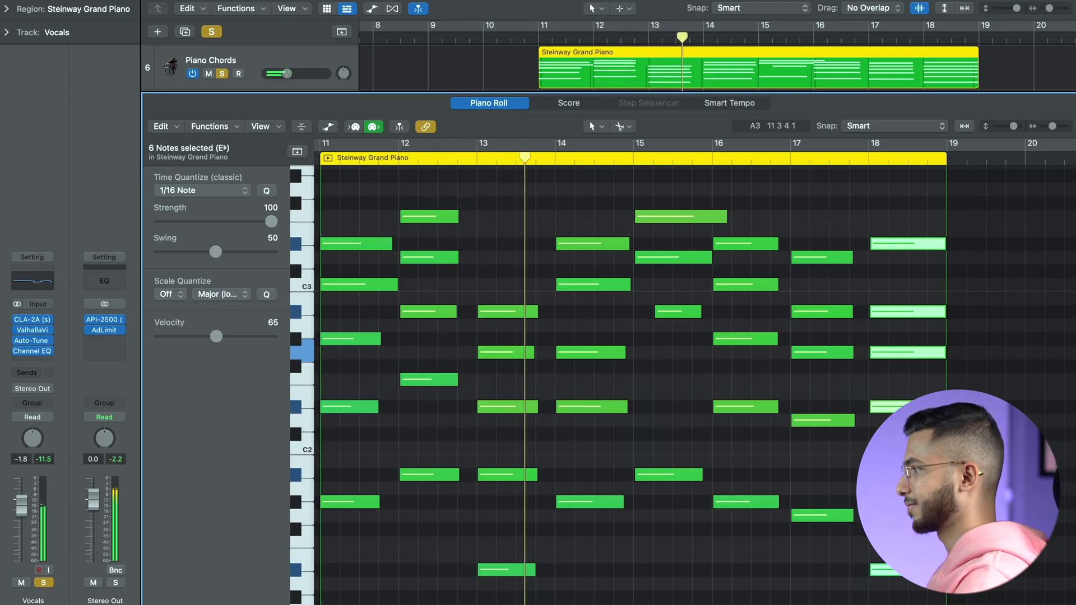
key("e")
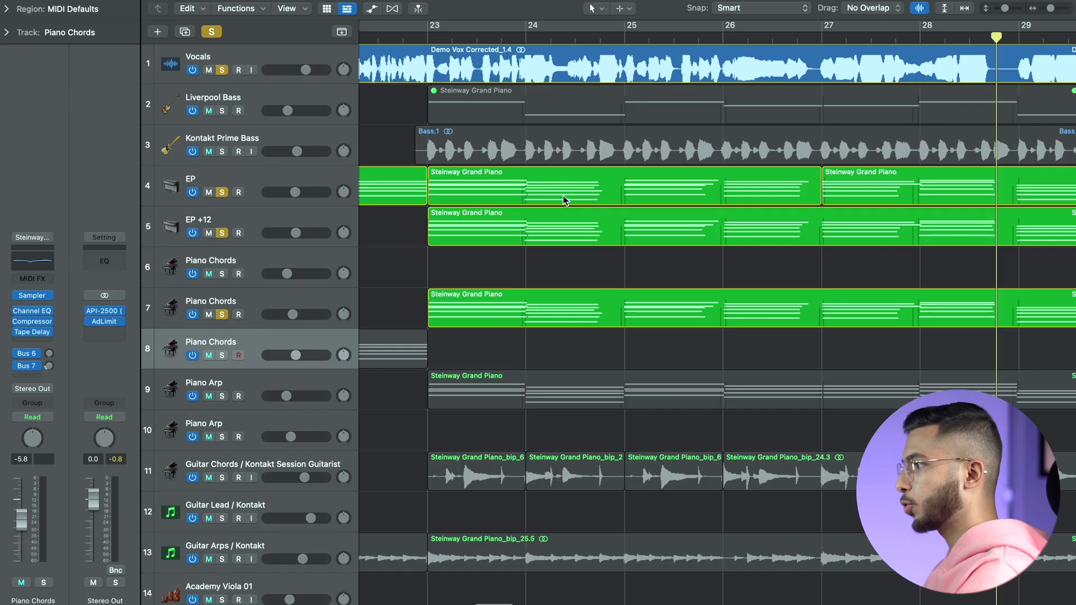
Open the EP region at bar 23 in the Piano Roll and examine its chord voicings with the playhead at bar 25.
double_click(563, 199)
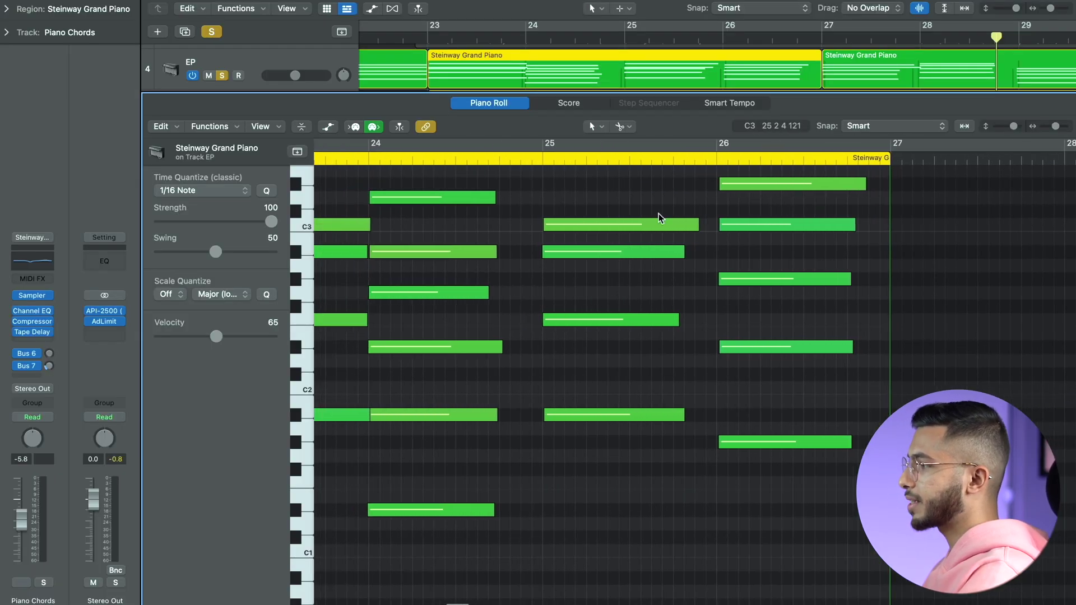
scroll(746, 243, "up", 3)
left_click(472, 158)
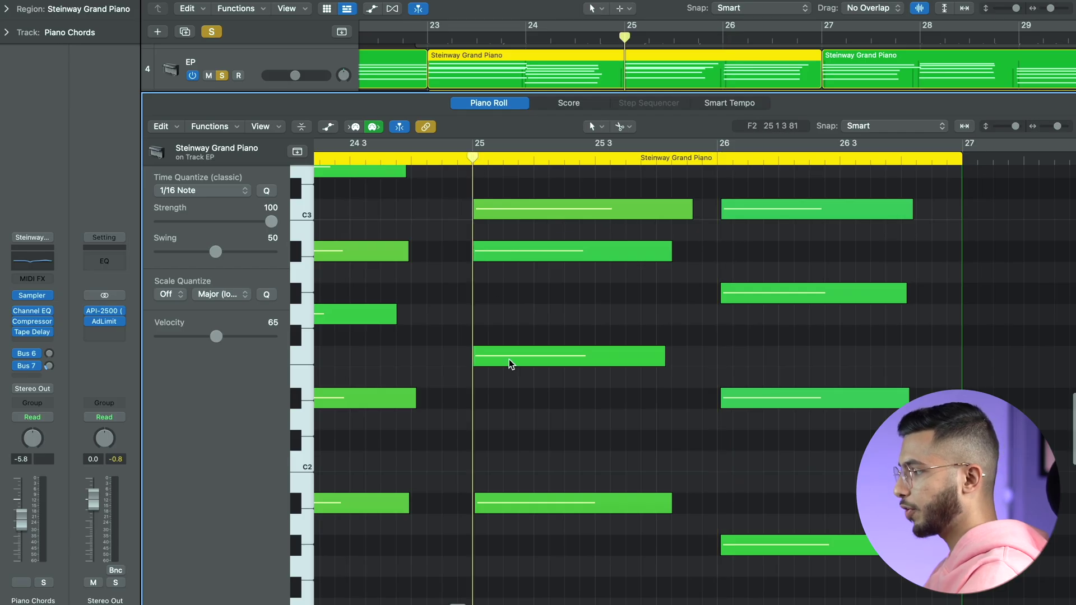
scroll(509, 359, "up", 3)
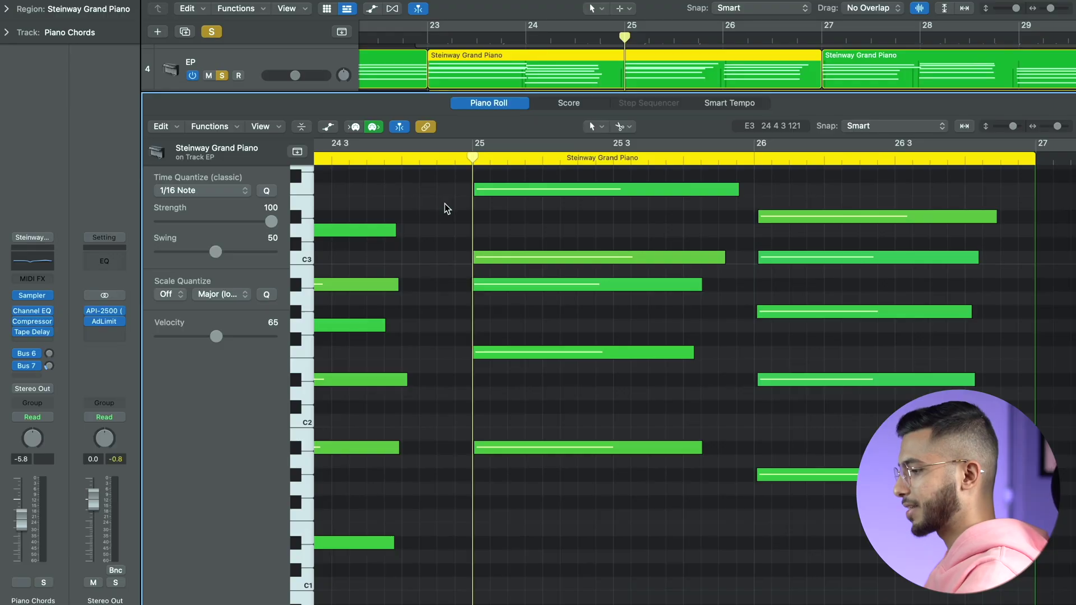
left_click(445, 204, "ctrl+alt")
left_click(445, 204, "ctrl+alt")
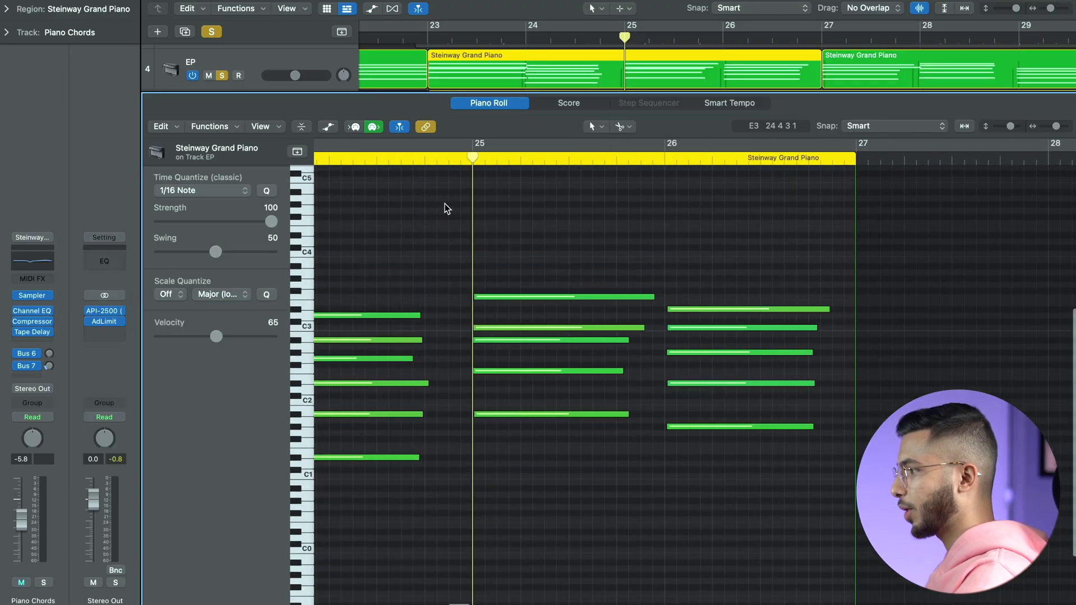
Vary the velocities of all notes in the EP region at bar 23 with a MIDI Transform, leaving the notes deselected.
key("super+a")
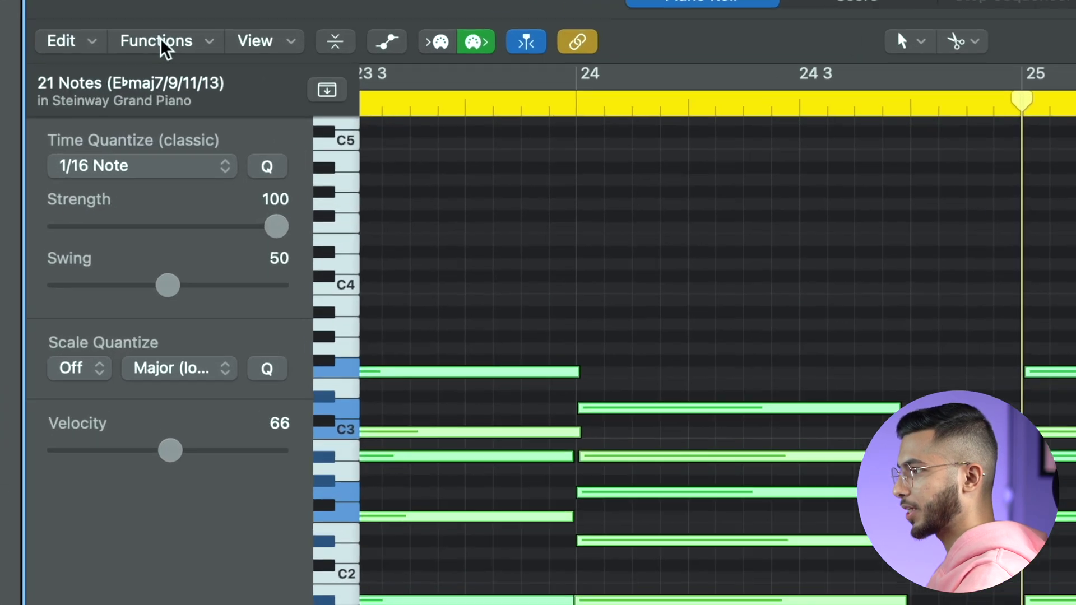
left_click(211, 126)
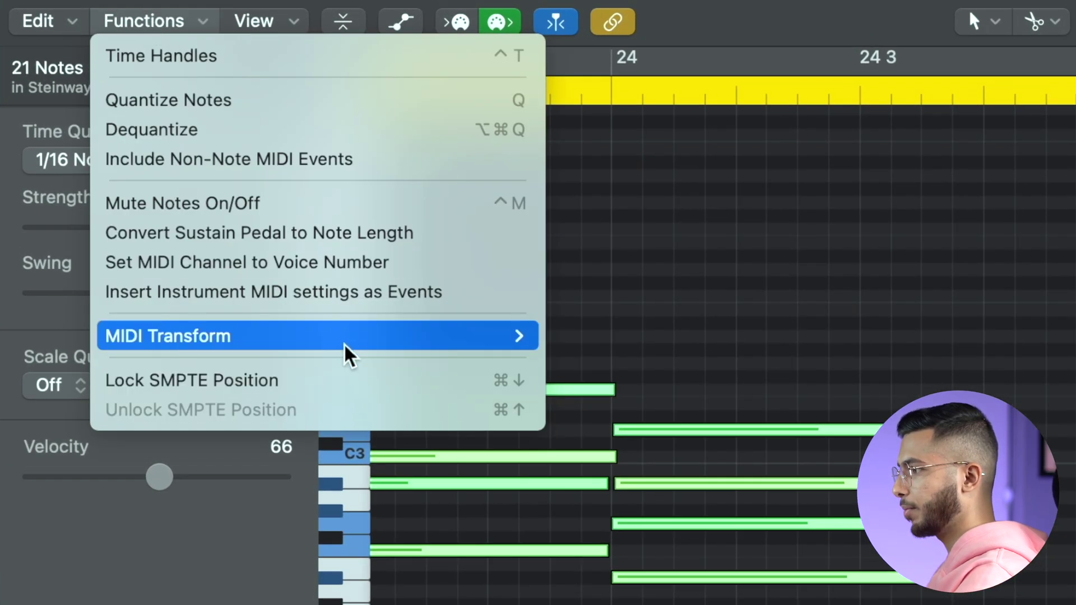
mouse_move(302, 276)
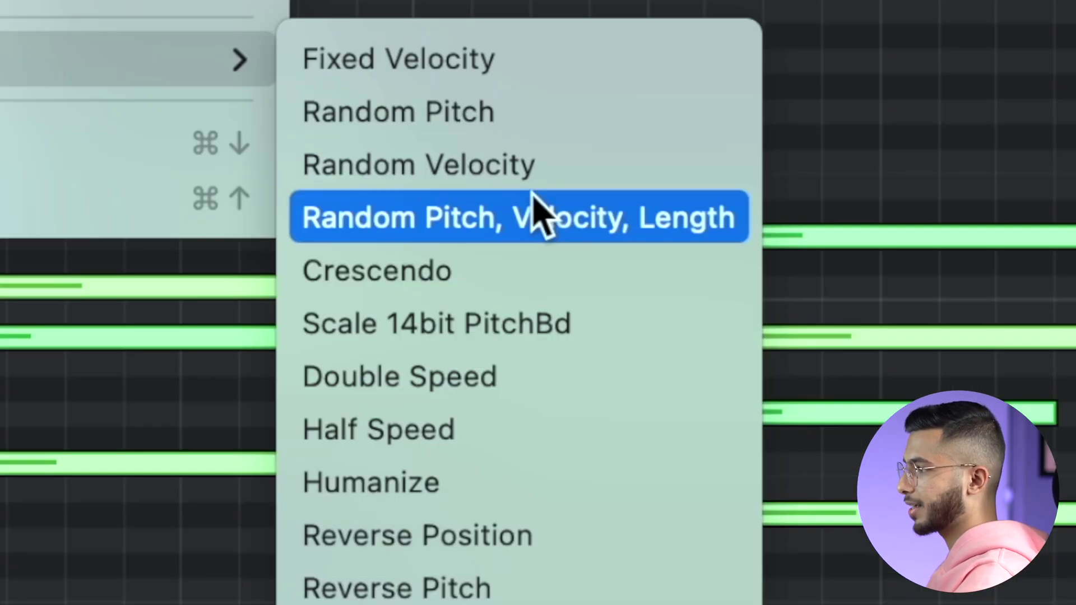
left_click(520, 160)
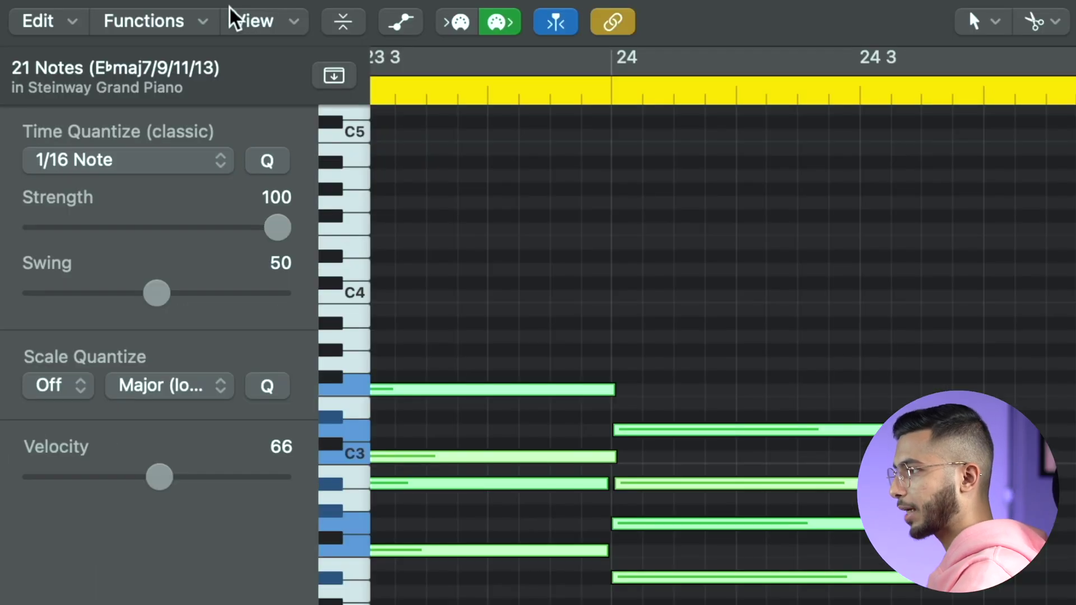
left_click(228, 126)
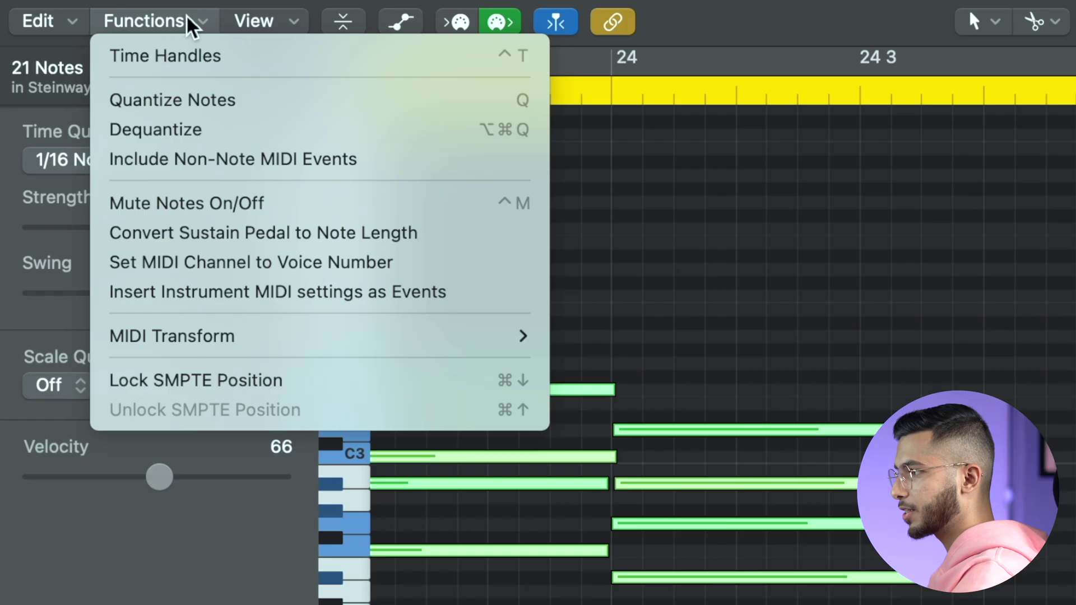
mouse_move(265, 271)
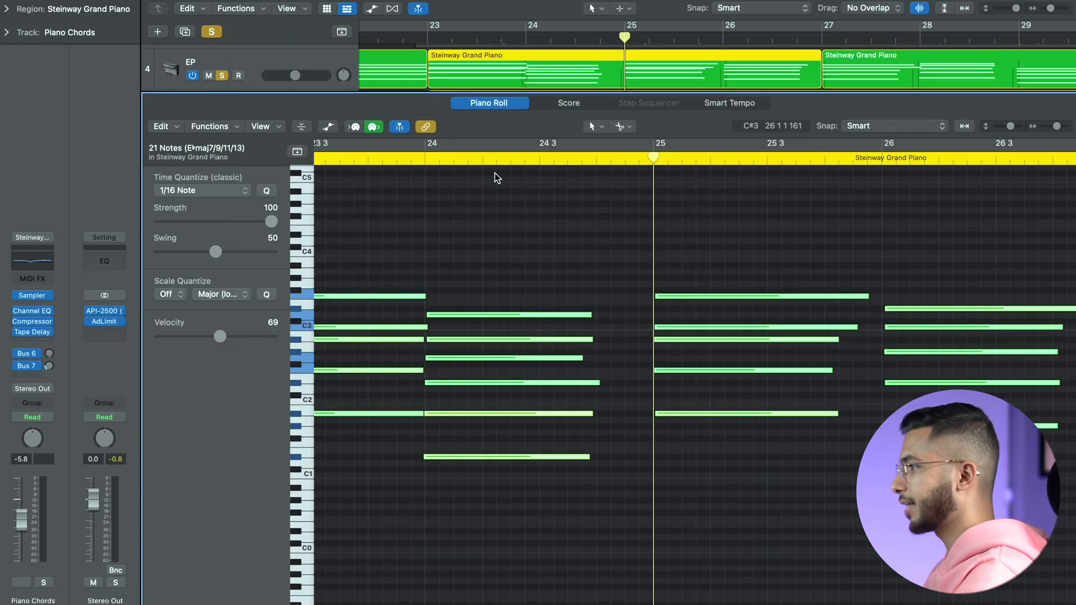
left_click(502, 209)
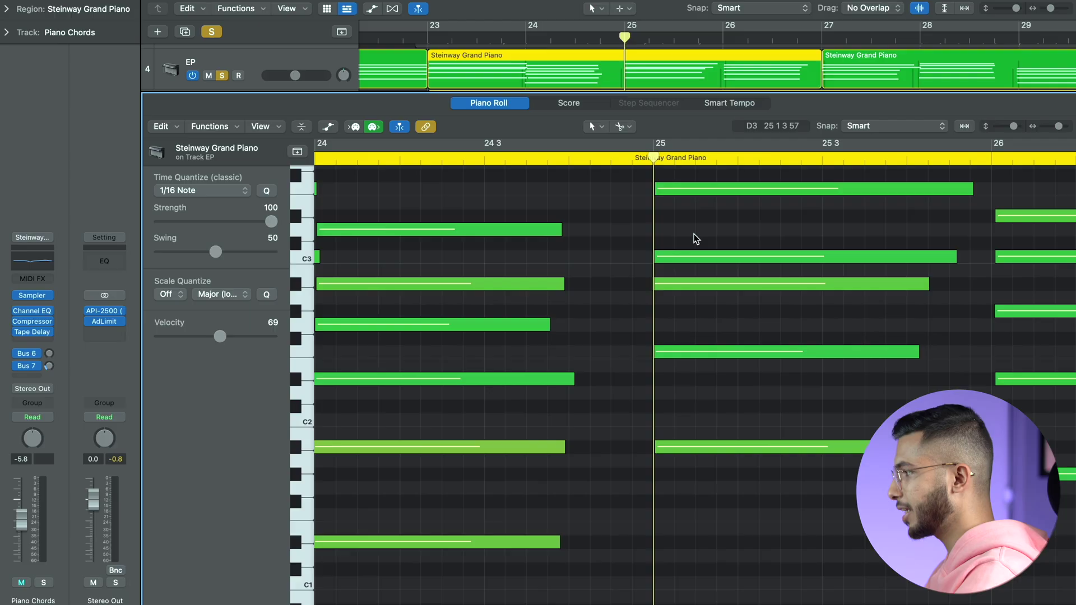
Show the automation lane for the EP region in the Piano Roll and set it to display Ch. 1: Sustain.
key("e")
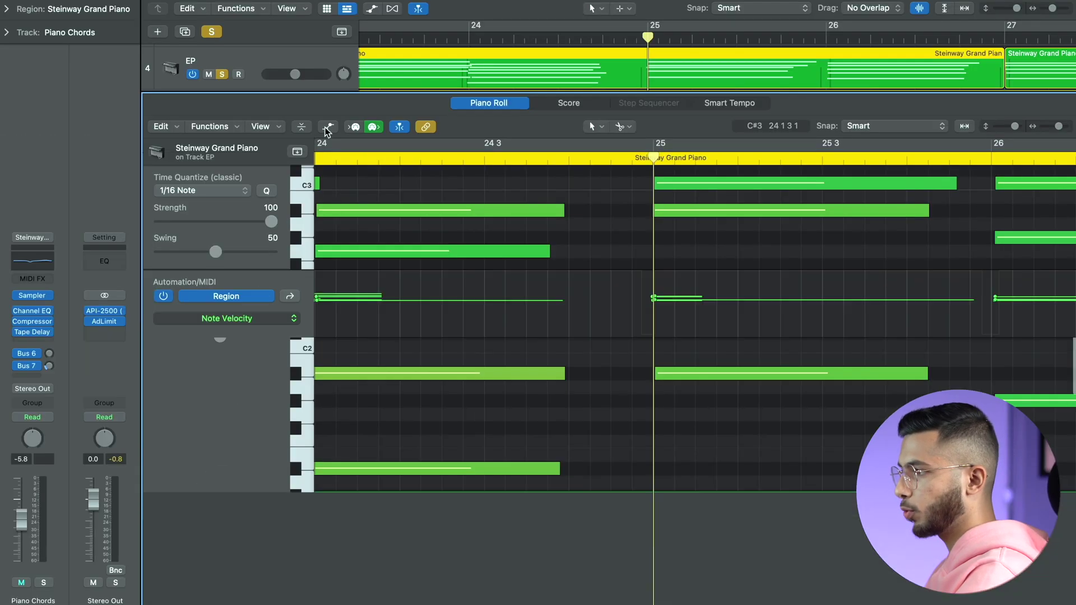
left_click(327, 127)
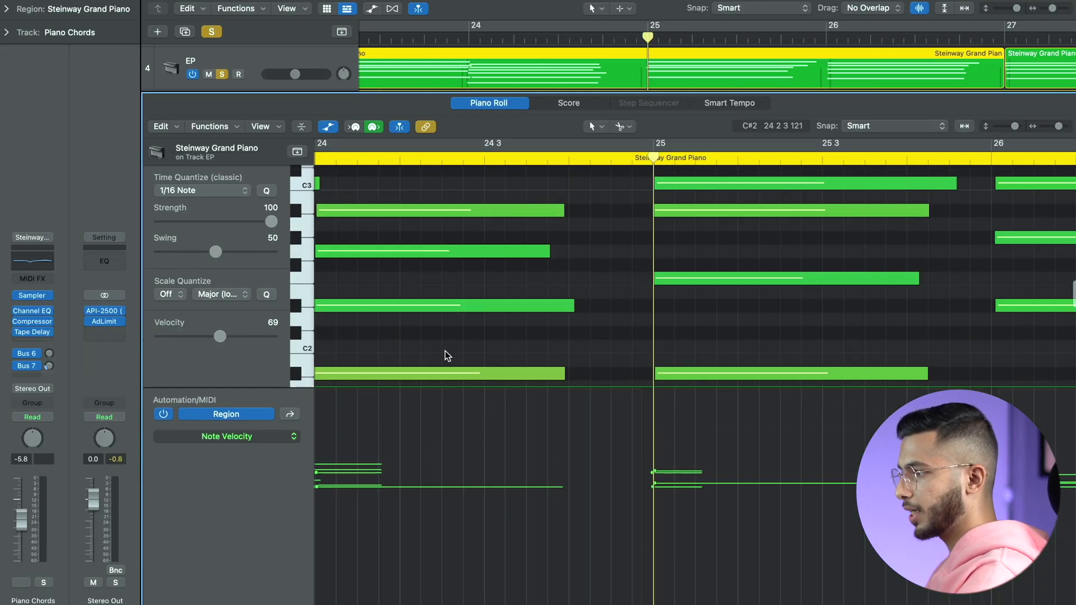
left_click(245, 436)
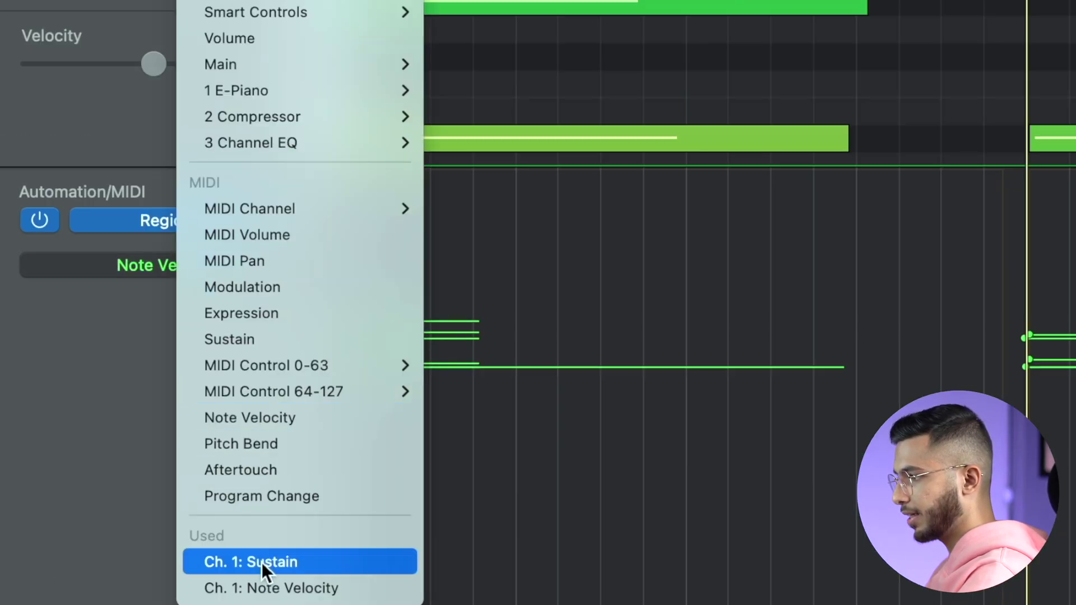
left_click(273, 585)
key("z")
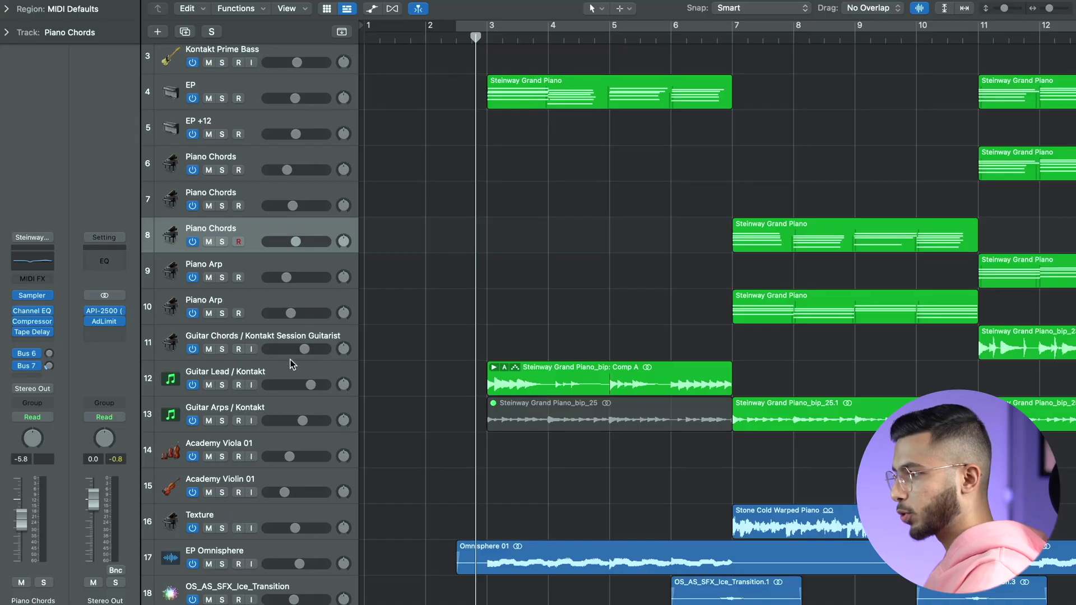
Solo the Guitar Lead / Kontakt track and play its comped region at bar 3.
left_click(284, 368)
left_click(147, 276, "ctrl+alt")
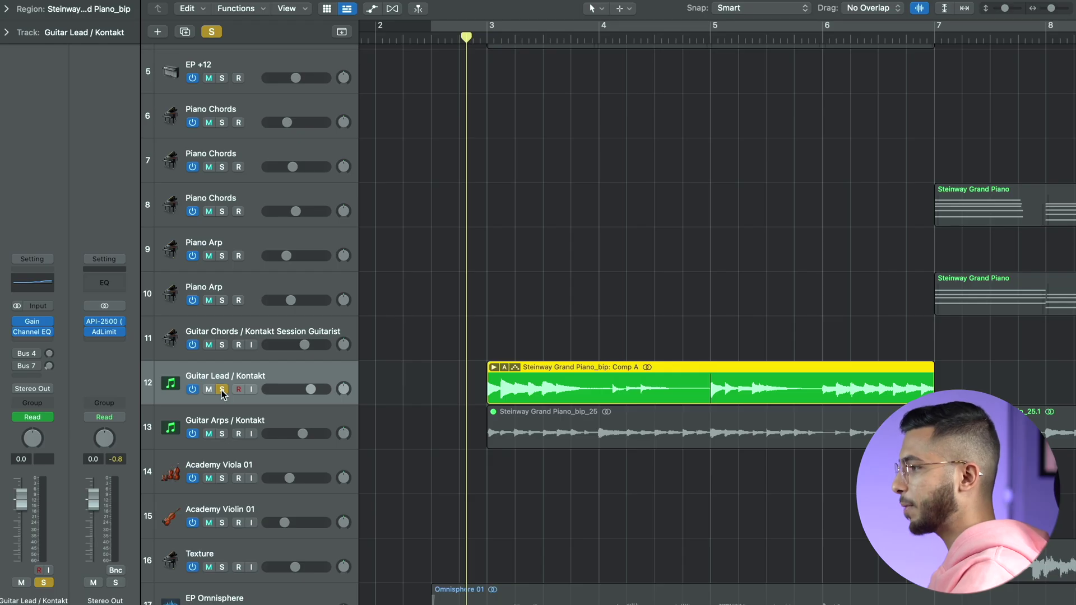
scroll(220, 394, "up", 1)
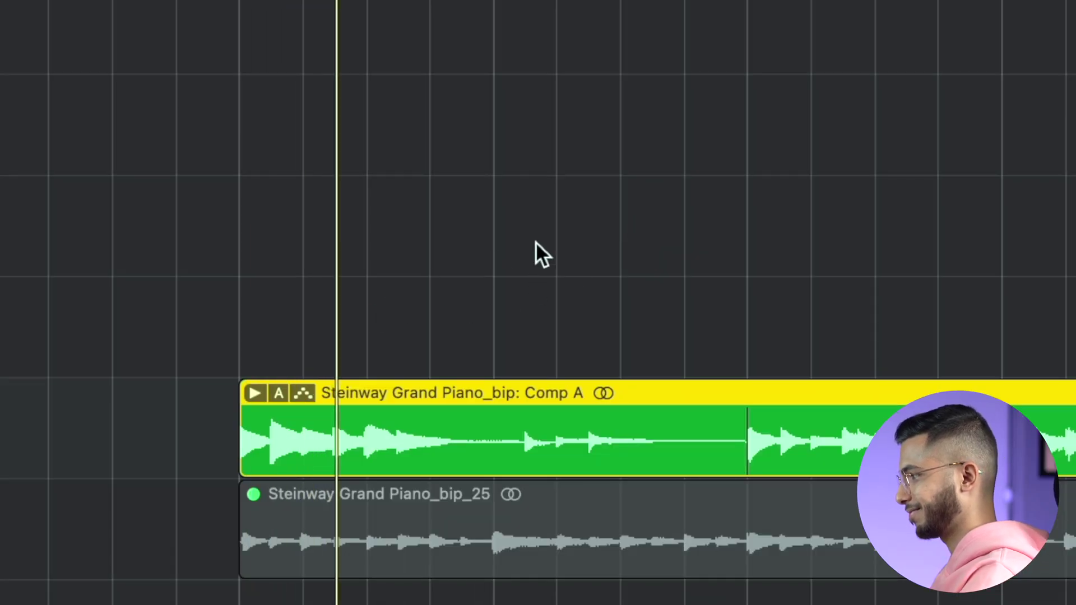
Expand the Steinway Grand Piano_bip: Comp A take folder on the Guitar Lead track and examine which takes form the comp.
left_click(635, 231, "ctrl+alt")
scroll(630, 234, "down", 5)
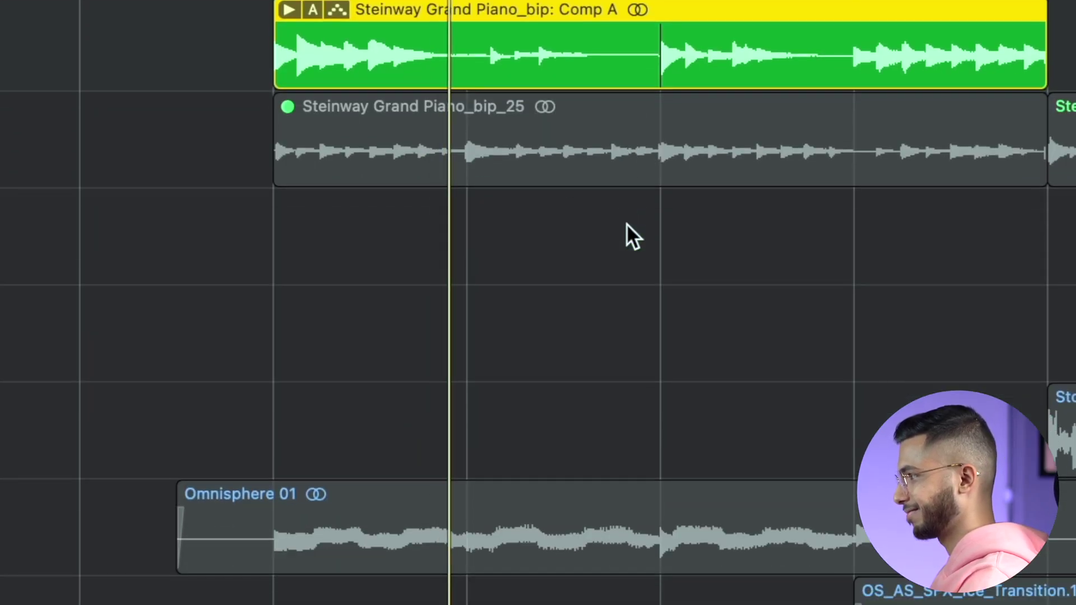
left_click(289, 9)
scroll(538, 303, "right", 3)
scroll(409, 302, "up", 2)
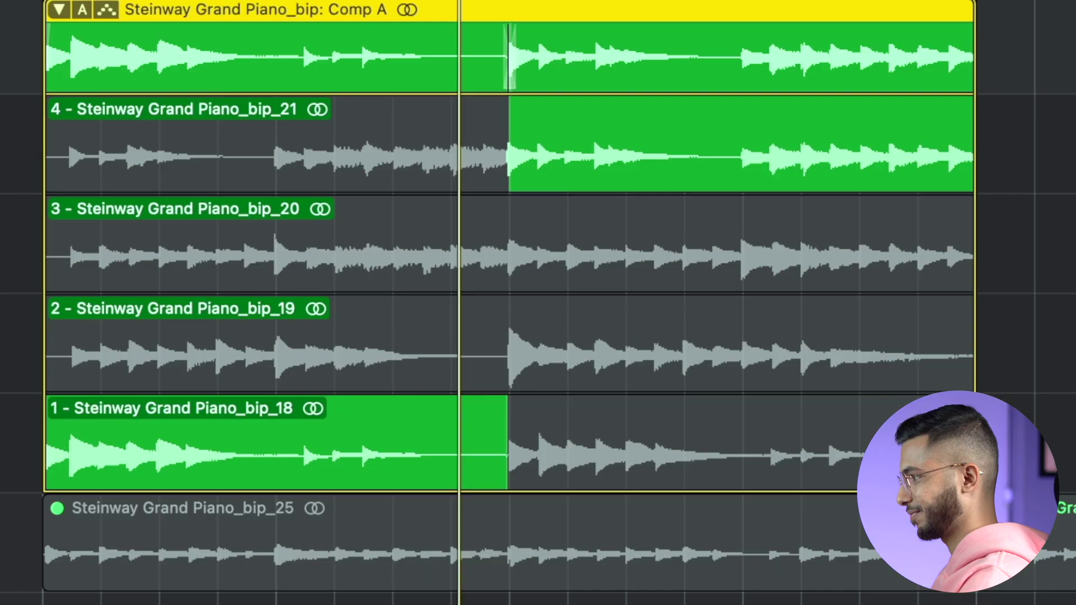
scroll(539, 303, "left", 1)
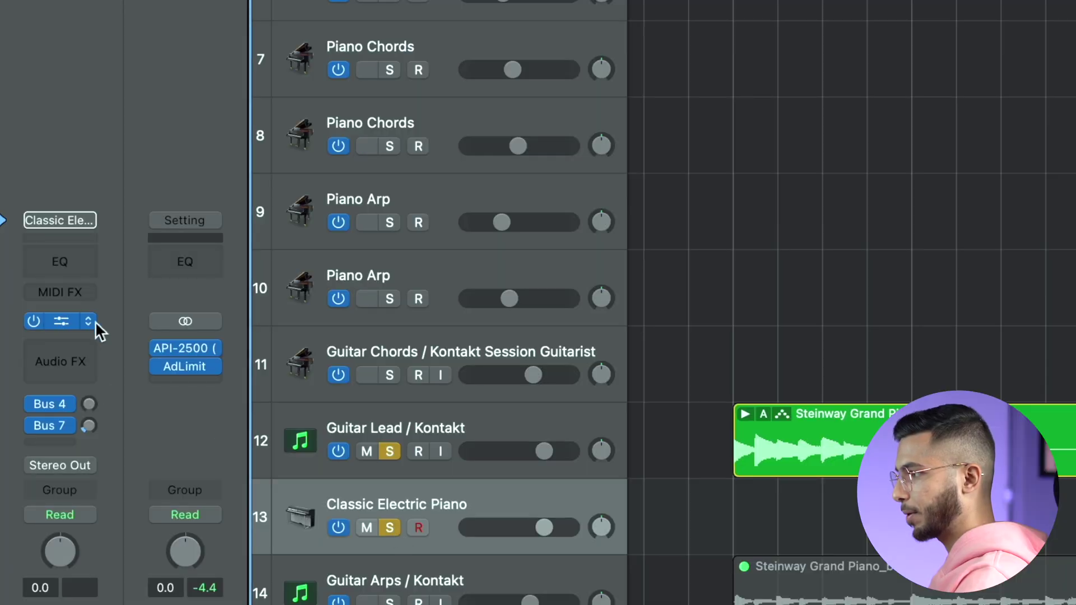
Replace the instrument on the Classic Electric Piano track with Kontakt 7.
left_click(94, 321)
mouse_move(286, 104)
left_click(356, 131)
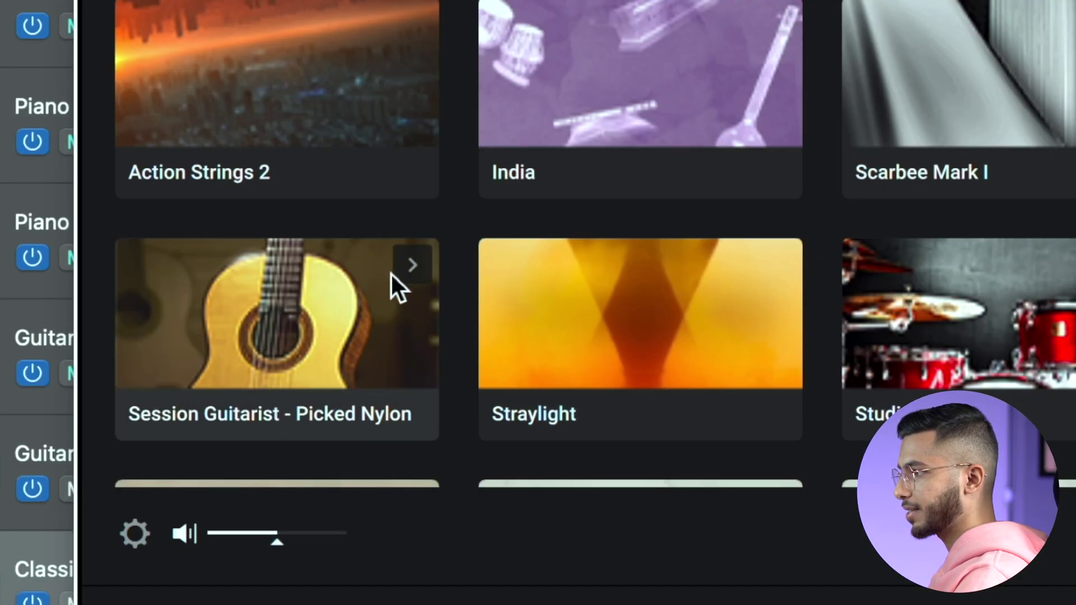
Load the Session Guitarist - Picked Nylon library in Kontakt 7 and close the plug-in window.
left_click(402, 269)
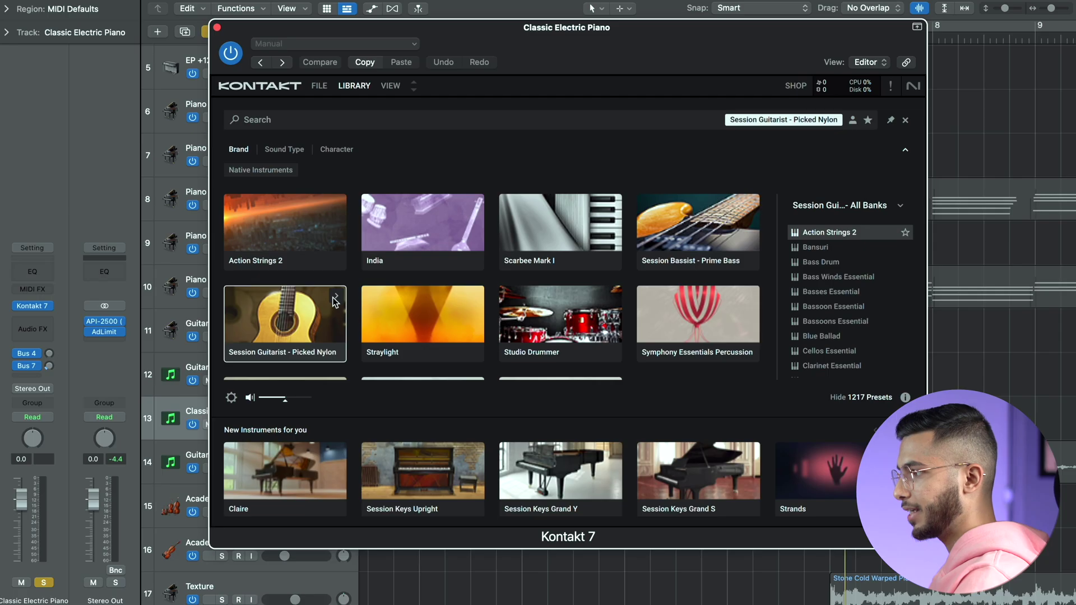
left_click(335, 298)
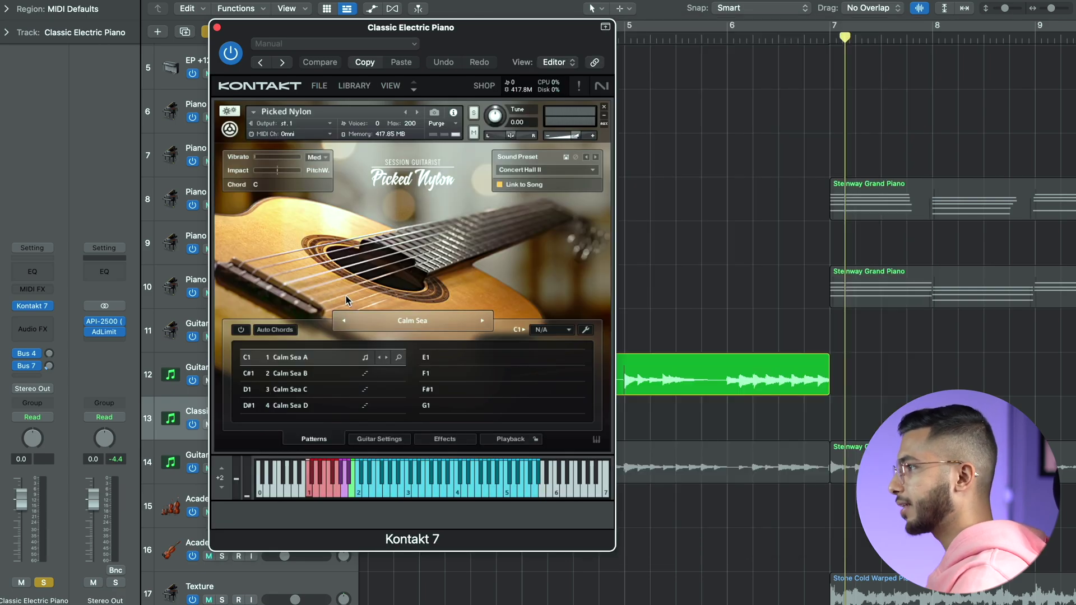
left_click(216, 27)
Copy the EP chord region at bar 3 onto the Classic Electric Piano track and open the copy in the Piano Roll.
scroll(606, 239, "down", 5)
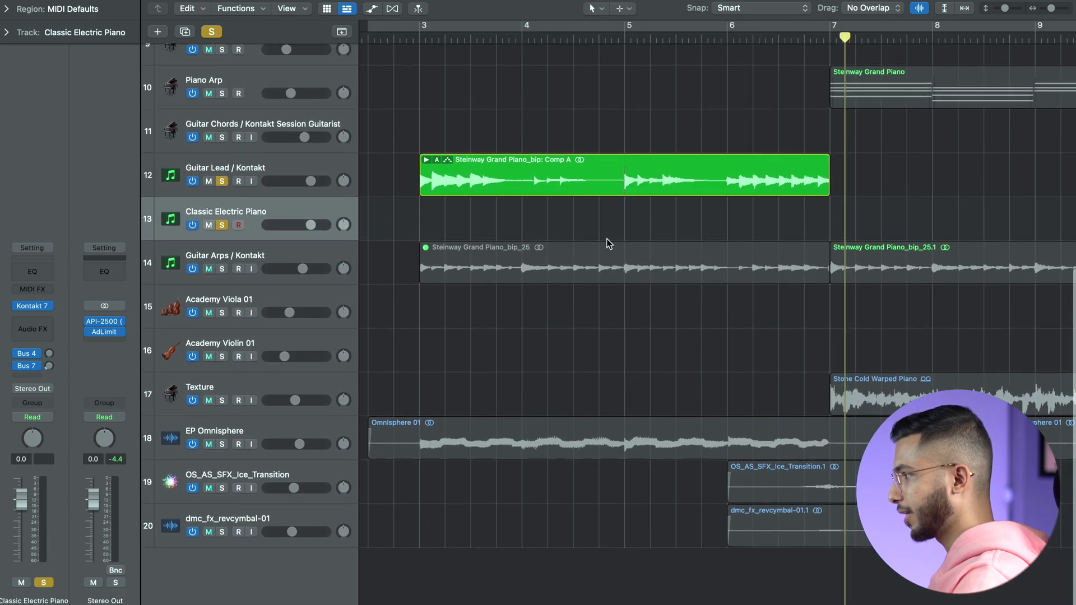
scroll(606, 239, "up", 8)
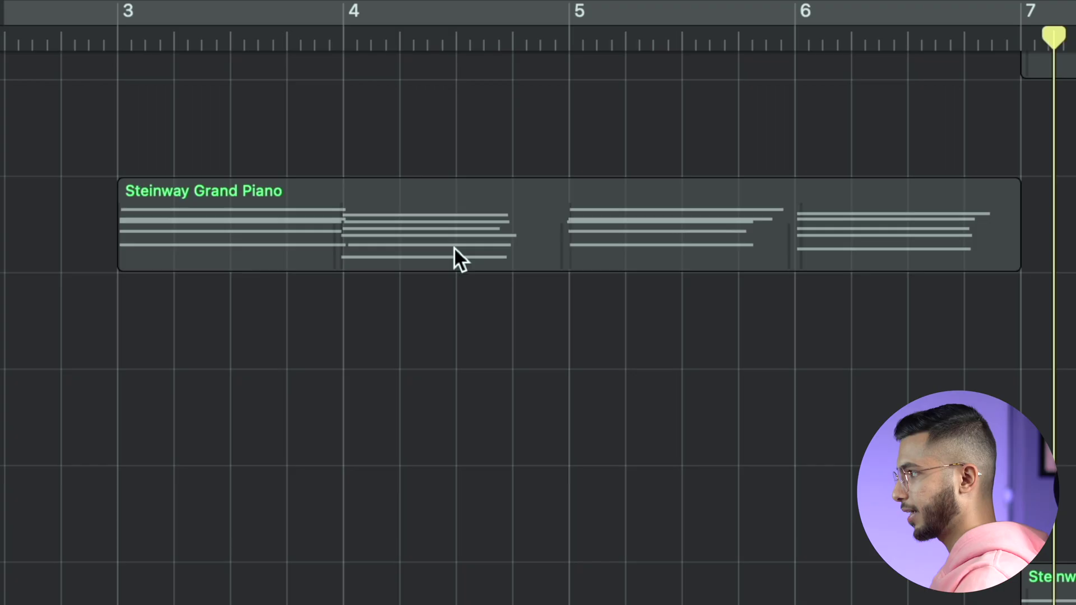
left_click_drag(454, 248, 452, 422, "alt")
double_click(452, 422)
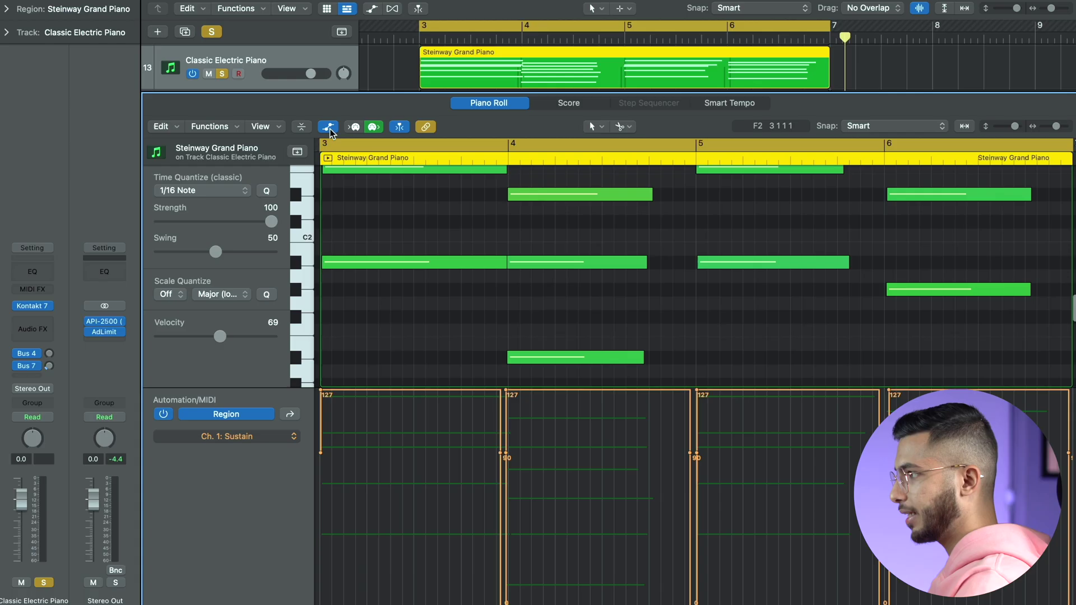
Hide the automation in the Piano Roll, close the editor and open the Kontakt 7 instrument on the Classic Electric Piano track.
key("a")
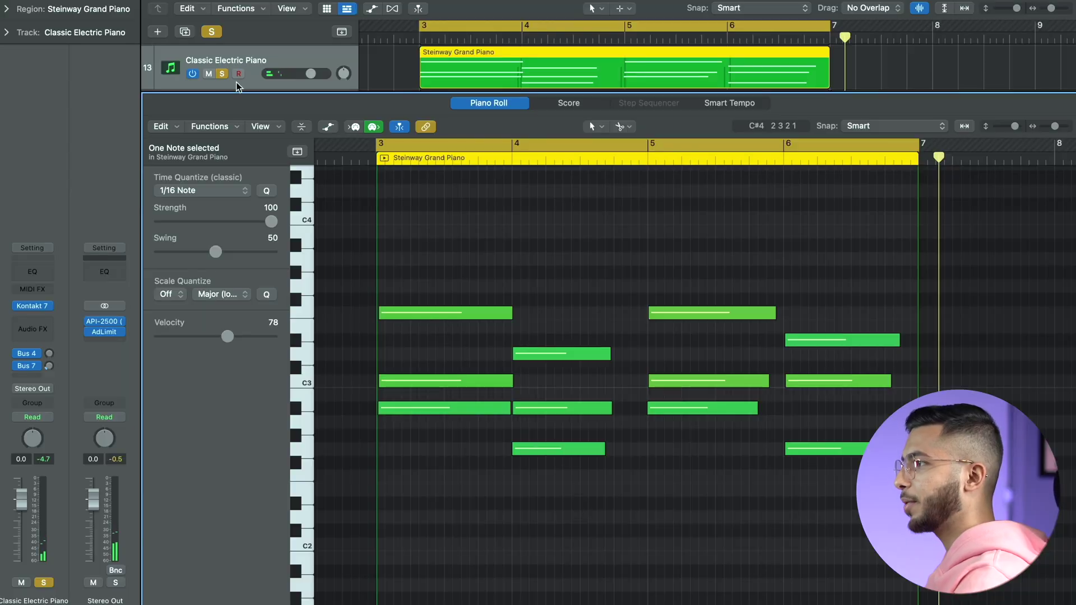
key("e")
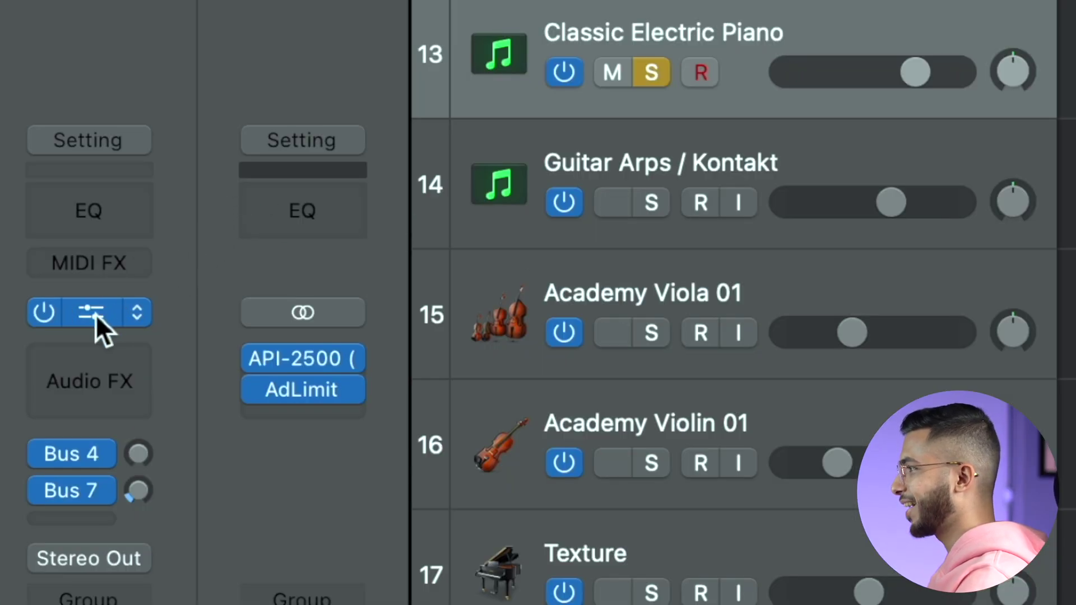
left_click(92, 314)
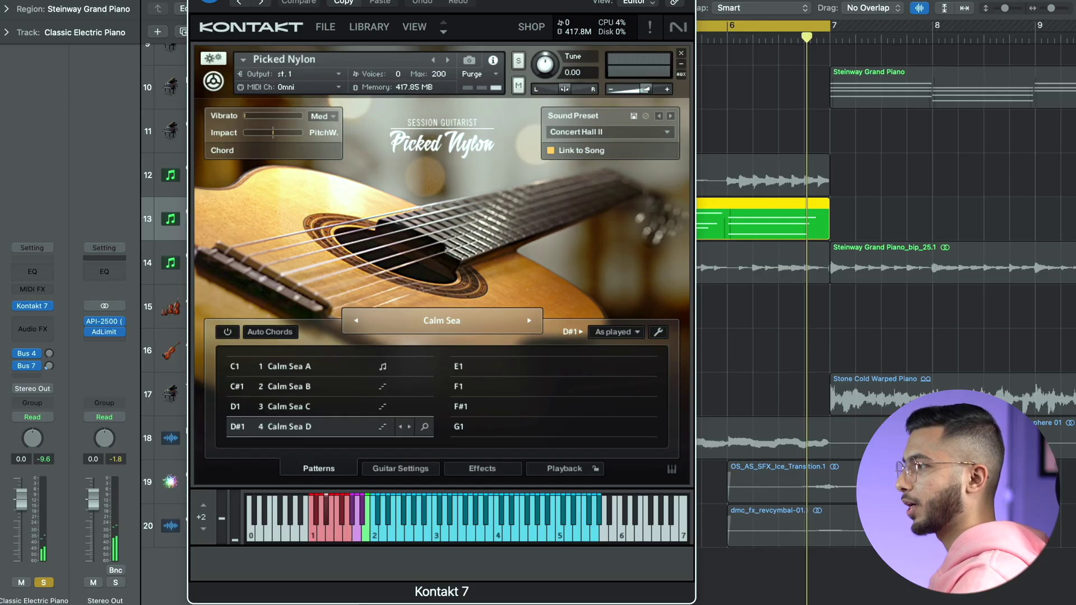
Close the Kontakt window and transpose all notes of the Classic Electric Piano region up one octave in the Piano Roll.
key("super+w")
double_click(470, 218)
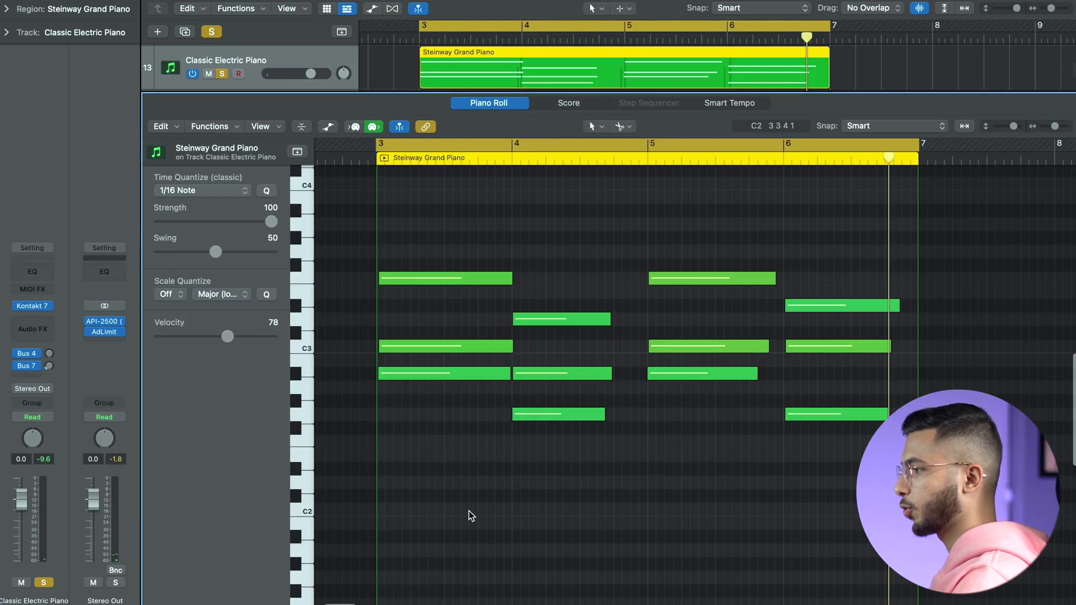
key("super+a")
key("shift+alt+Up")
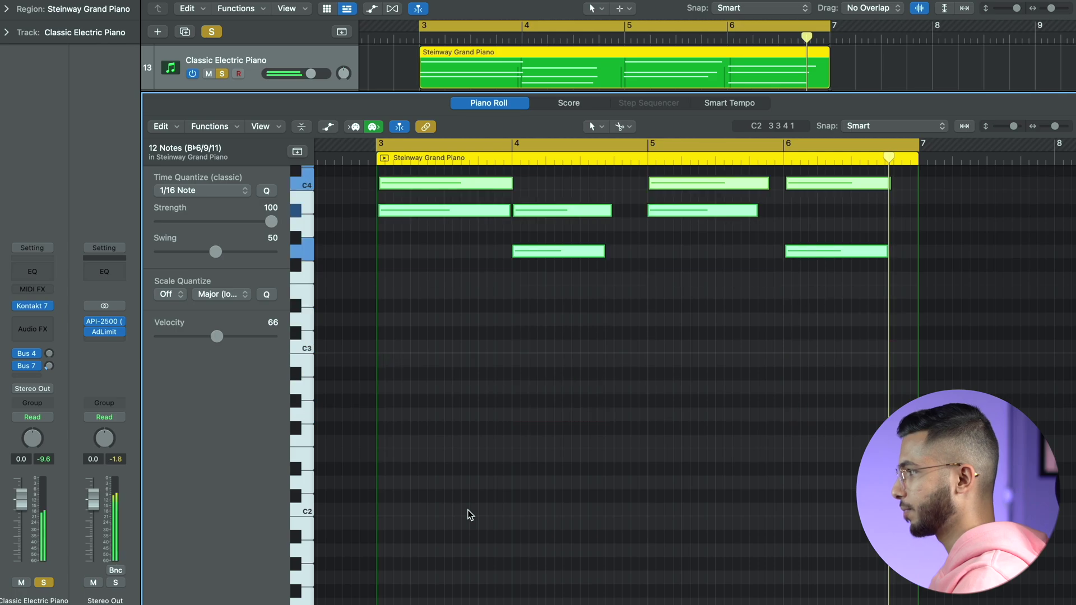
Close the Piano Roll and bring up the Picked Nylon pattern browser for the empty E1 slot.
key("e")
key("v")
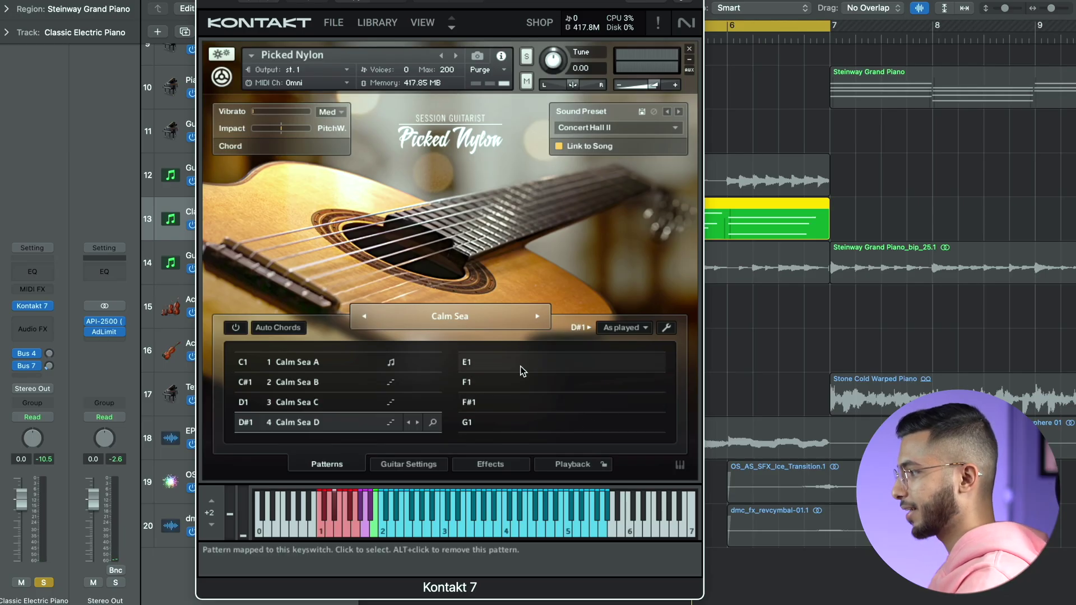
left_click(521, 366)
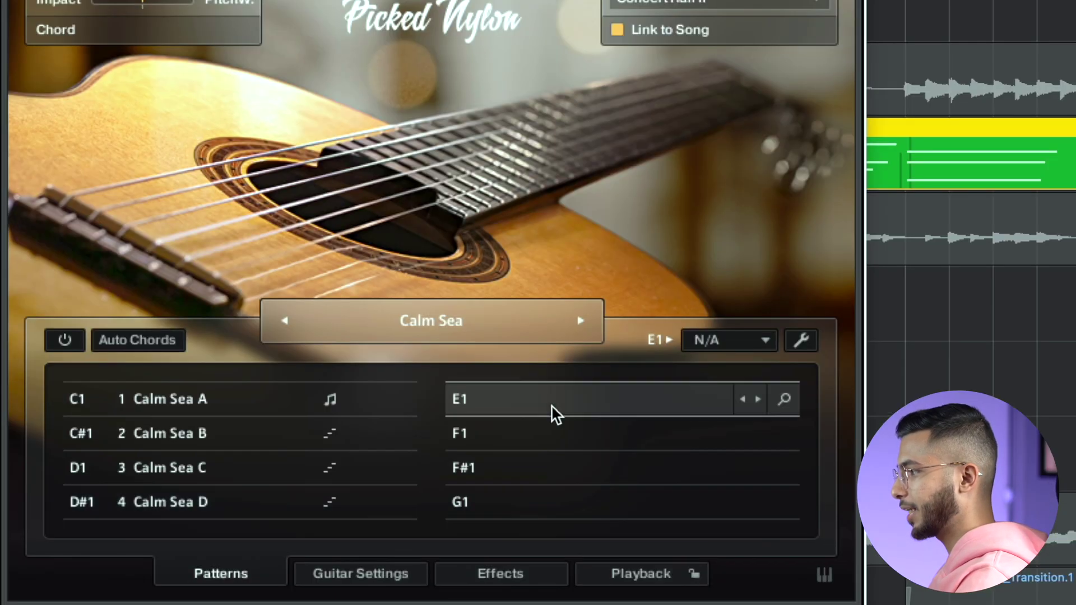
left_click(522, 371)
Audition the patterns Romantica A, Romantica B, Romantica C and Romantica D in the pattern browser.
scroll(670, 340, "up", 3)
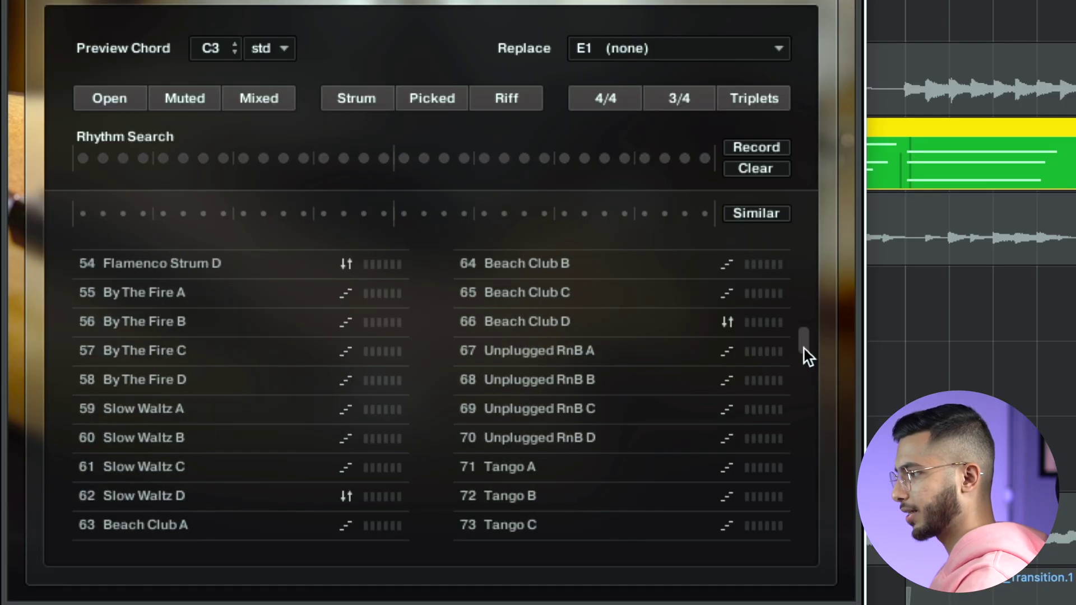
scroll(807, 356, "up", 5)
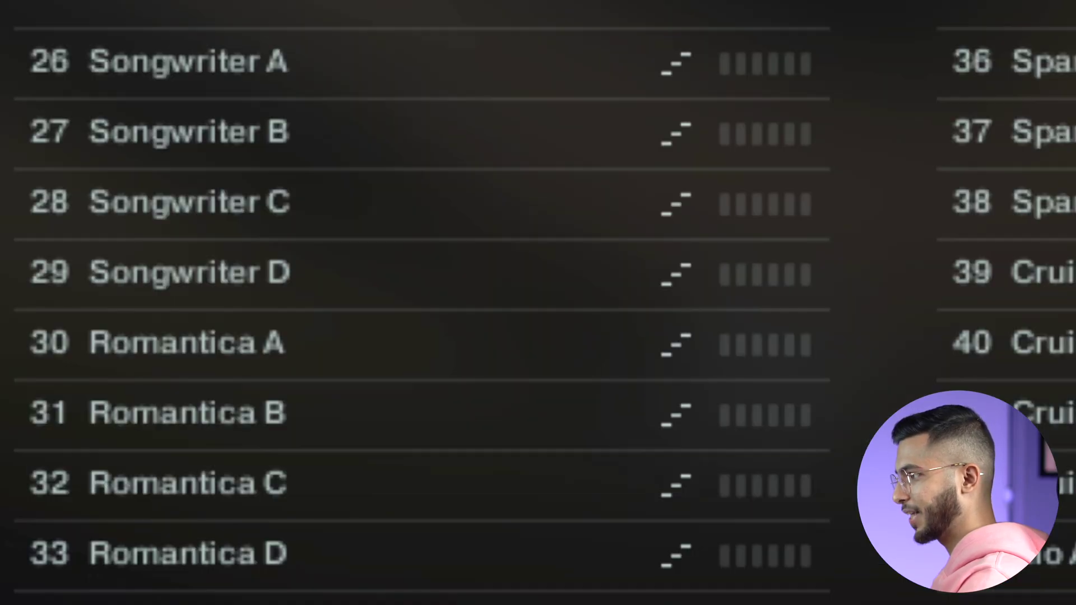
left_click(212, 379)
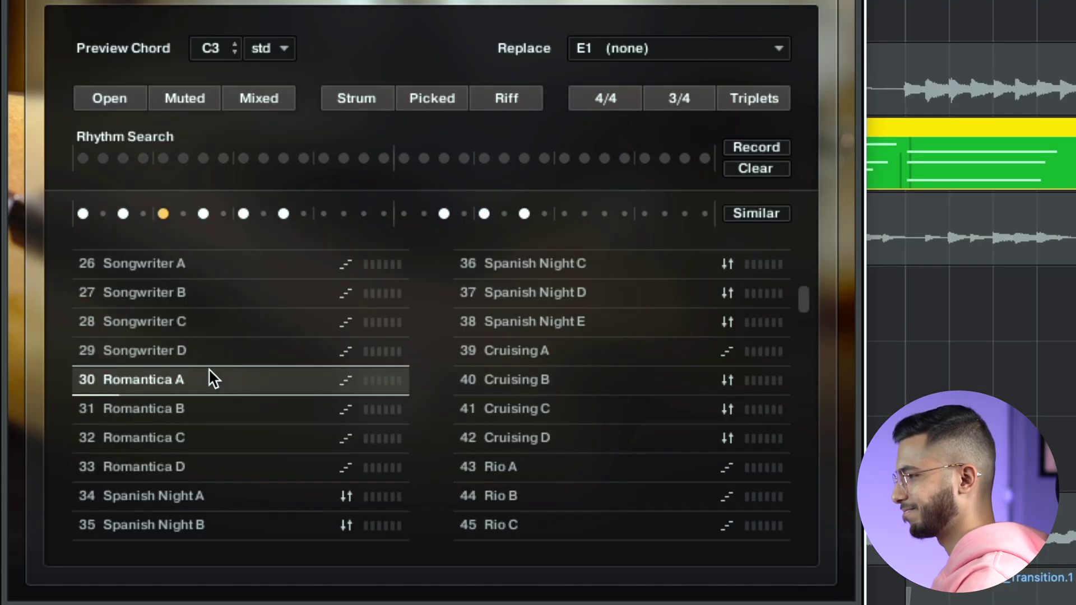
left_click(238, 409)
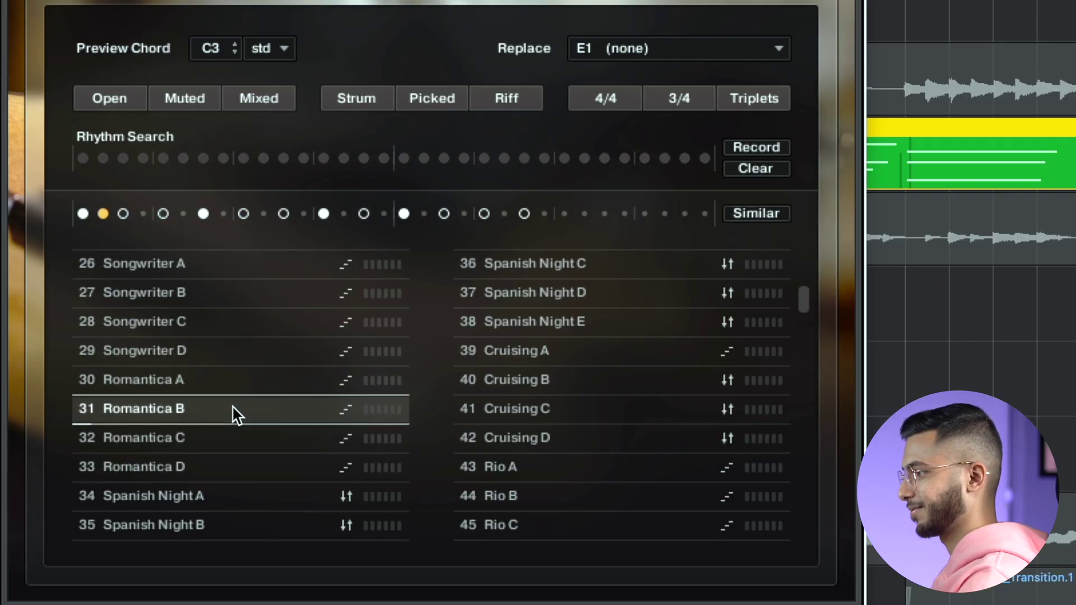
left_click(241, 443)
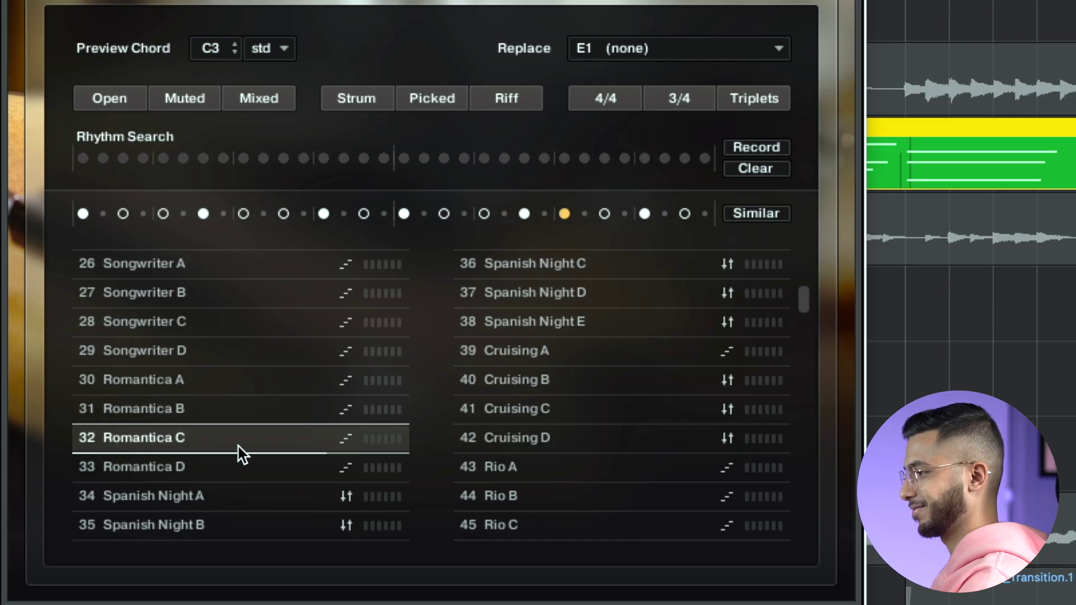
left_click(242, 471)
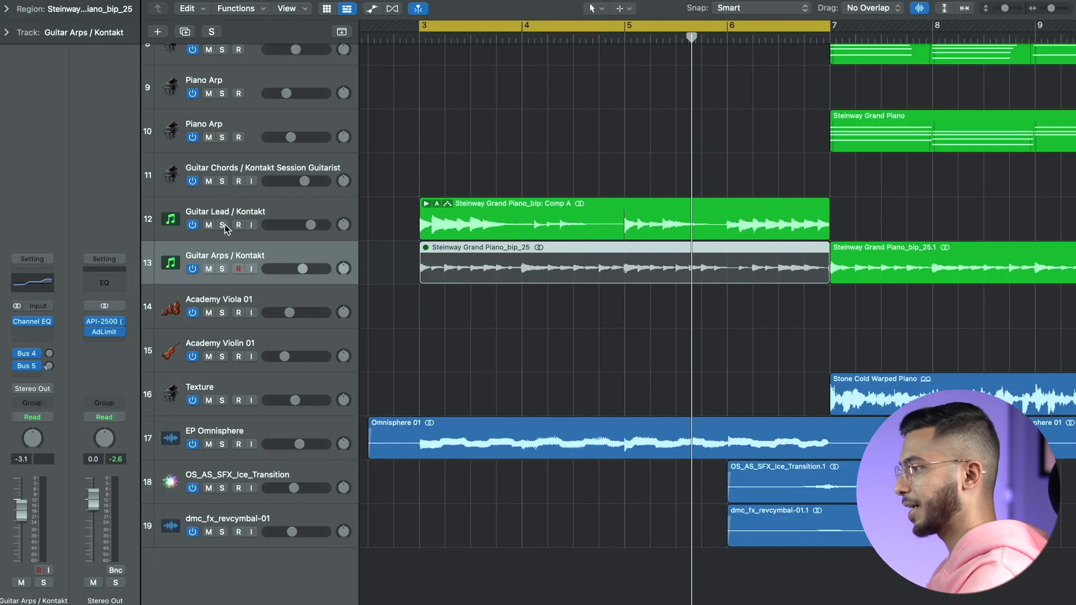
Solo the Guitar Lead track, expand its take folder and try comping take 3 in bar 4 and take 1 in bar 6.
left_click(222, 225)
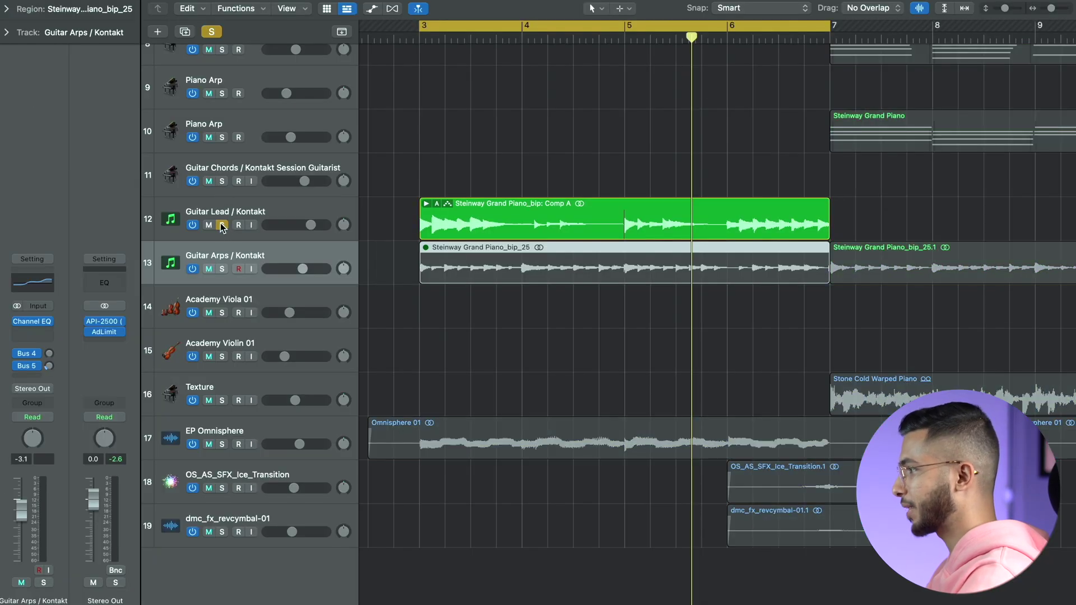
left_click(426, 204)
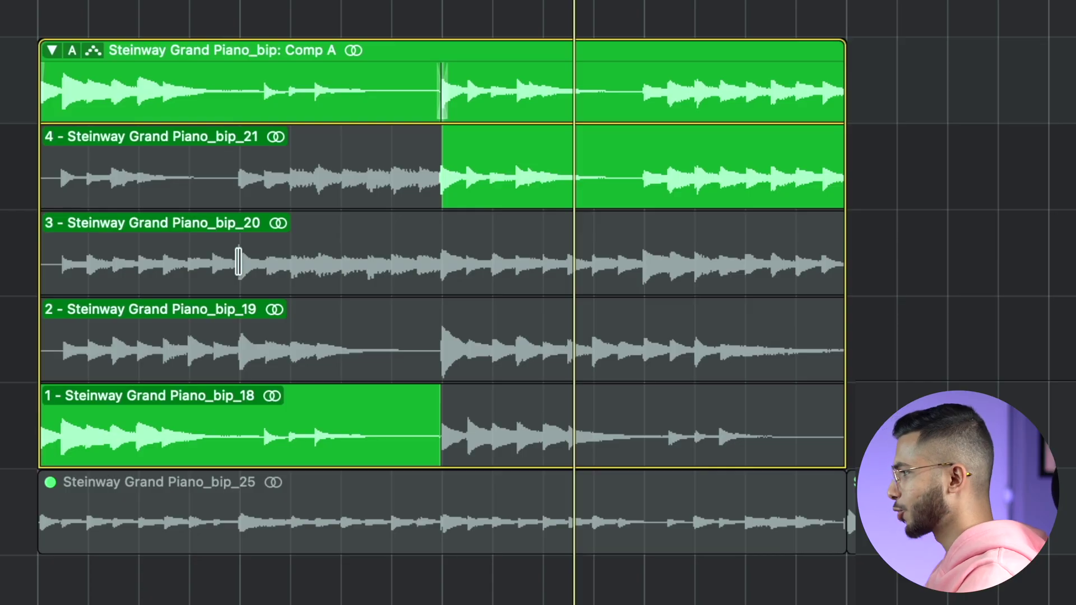
left_click_drag(238, 262, 441, 279)
left_click_drag(646, 441, 841, 439)
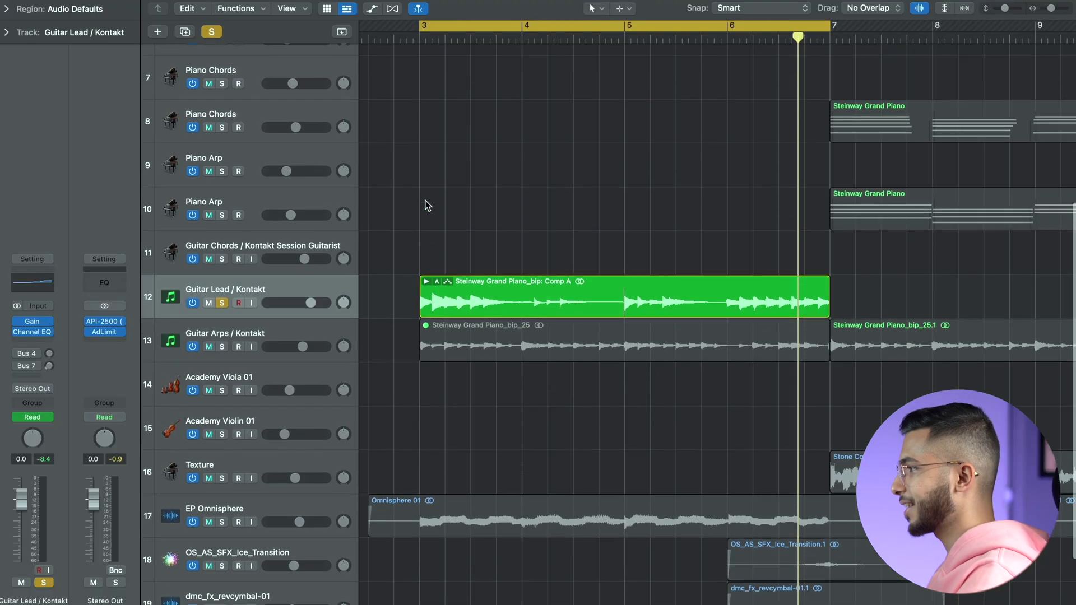
Play the Vocals soloed together with the Guitar Lead from just before bar 3 and clear all solos.
scroll(281, 95, "up", 5)
left_click(222, 71)
left_click(381, 41)
key("space")
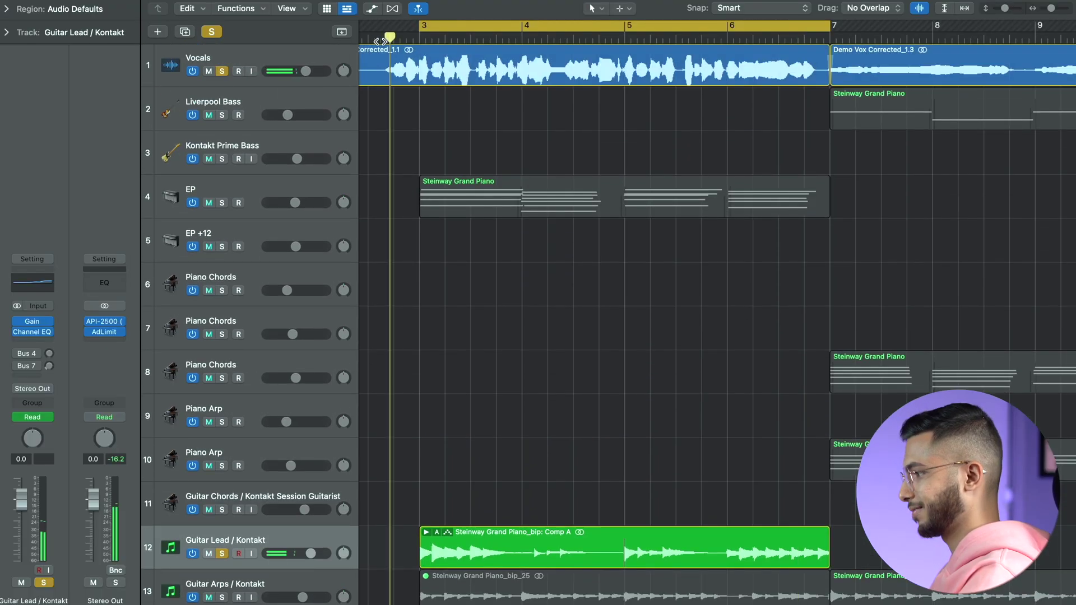
scroll(594, 344, "down", 3)
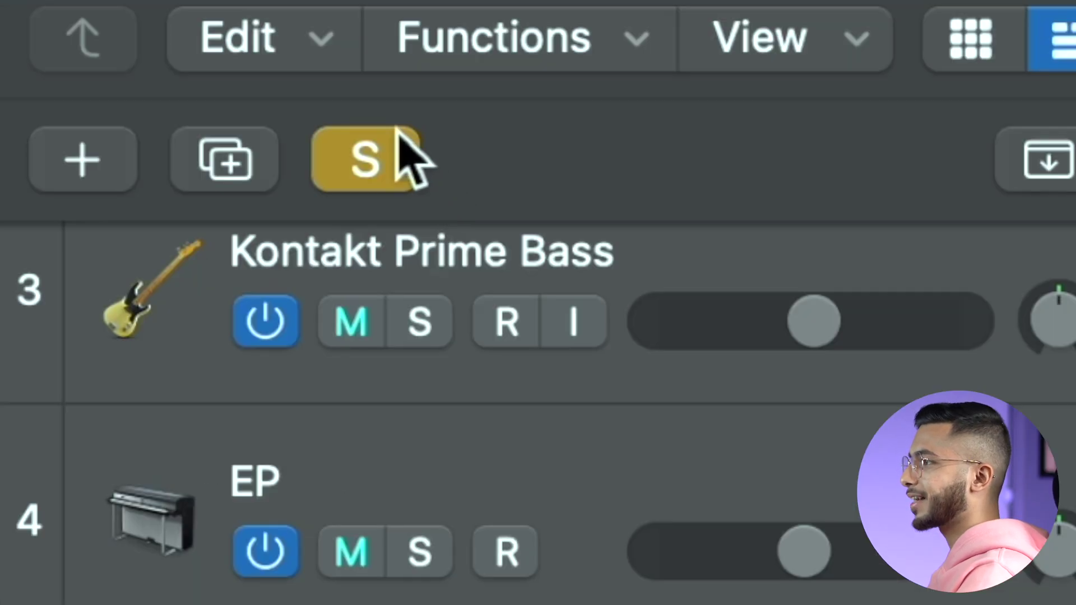
left_click(397, 131)
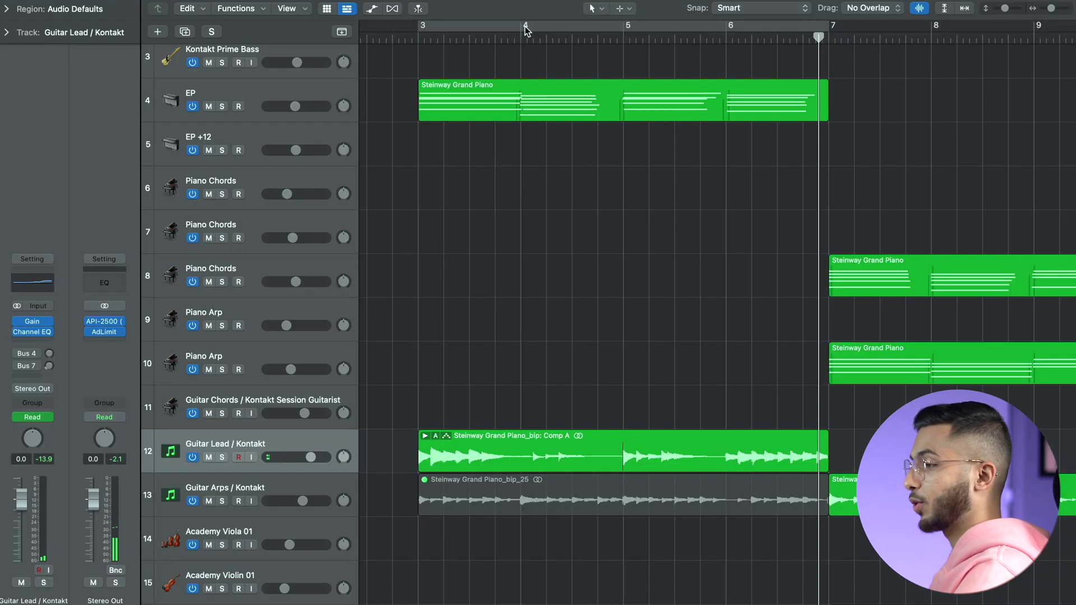
Set the cycle range from bar 7 to bar 11.
scroll(589, 216, "down", 5)
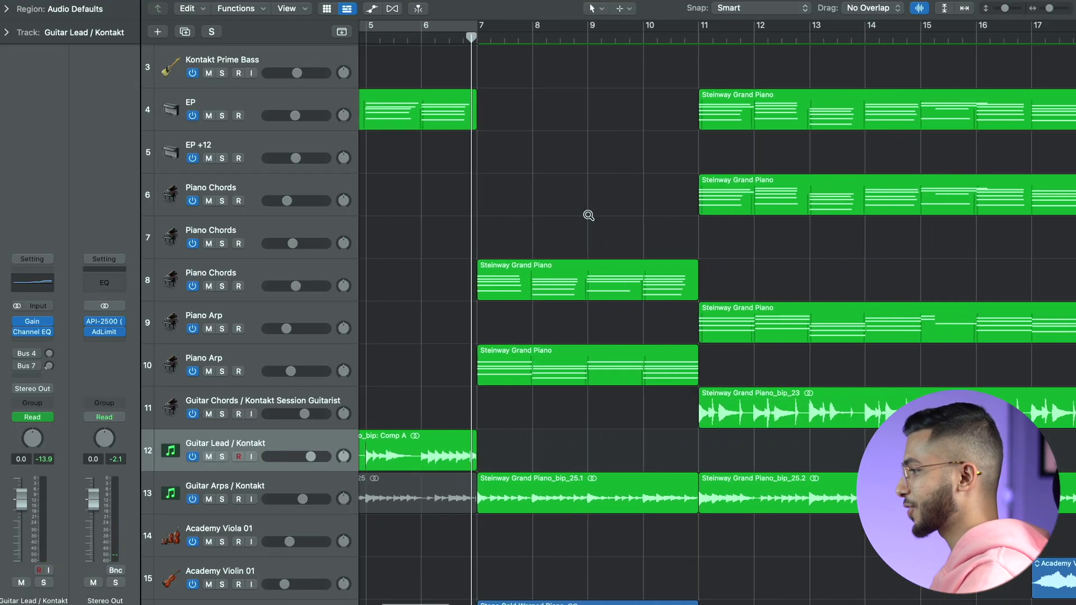
scroll(587, 216, "down", 2)
scroll(588, 216, "up", 2)
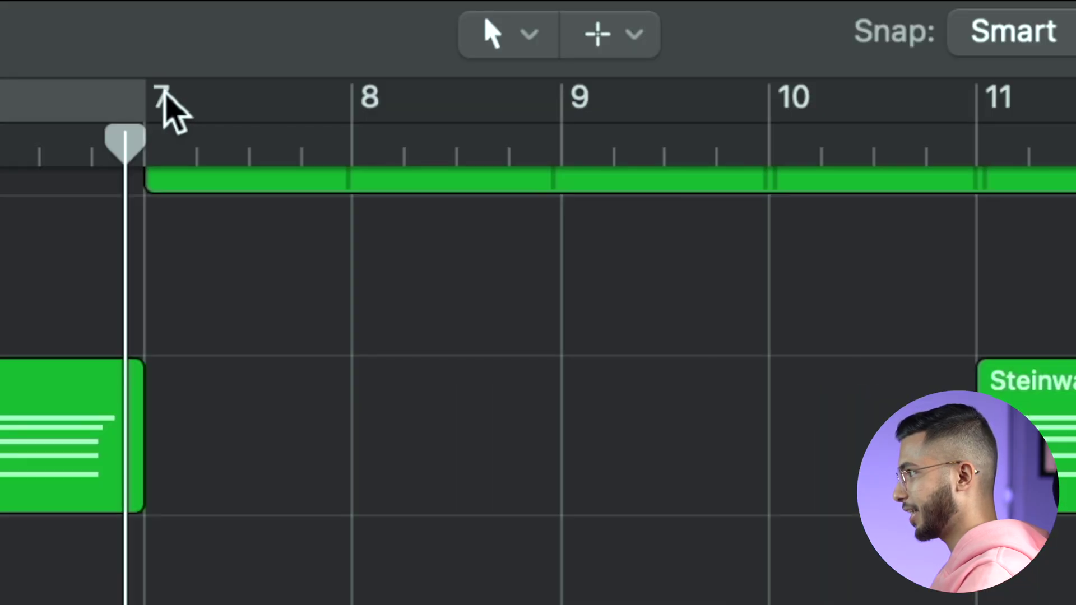
left_click_drag(502, 27, 729, 33)
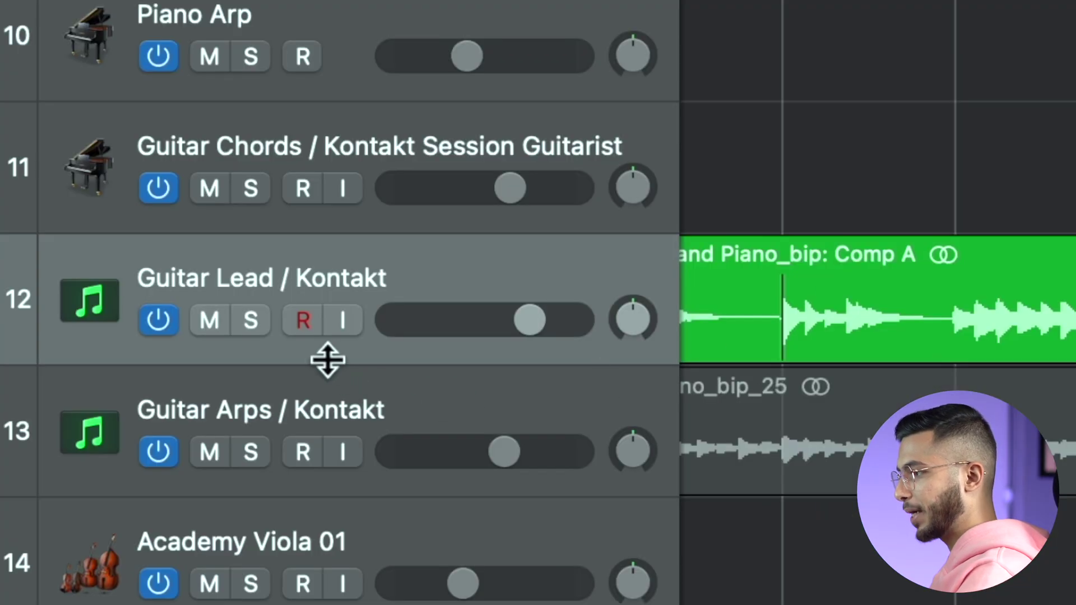
Play the Guitar Arps region at bar 7 soloed, with the Vocals track soloed alongside it.
left_click(260, 412)
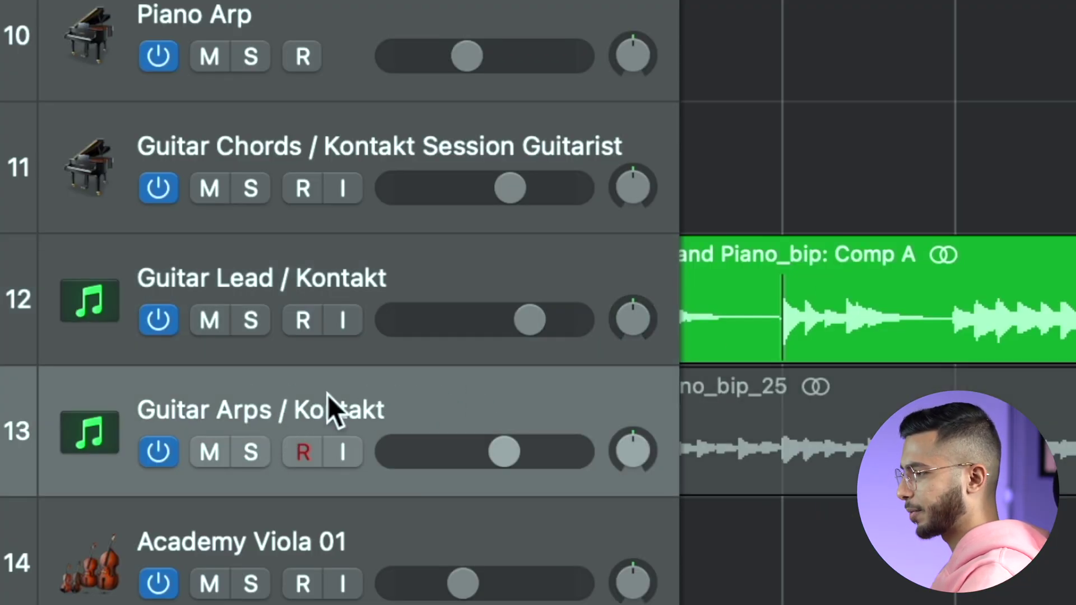
left_click(469, 415)
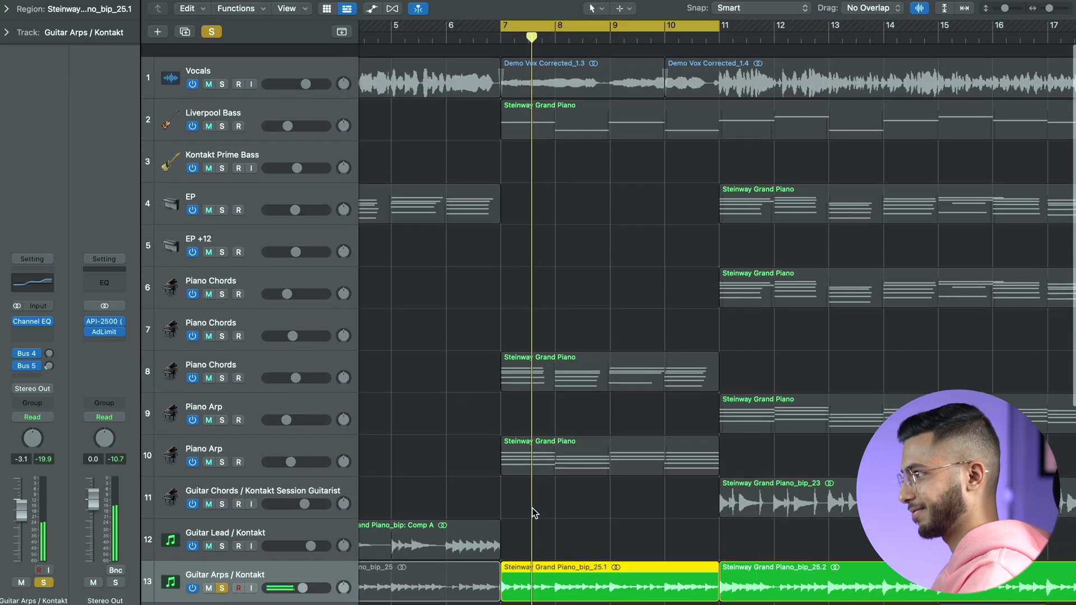
scroll(214, 64, "down", 1)
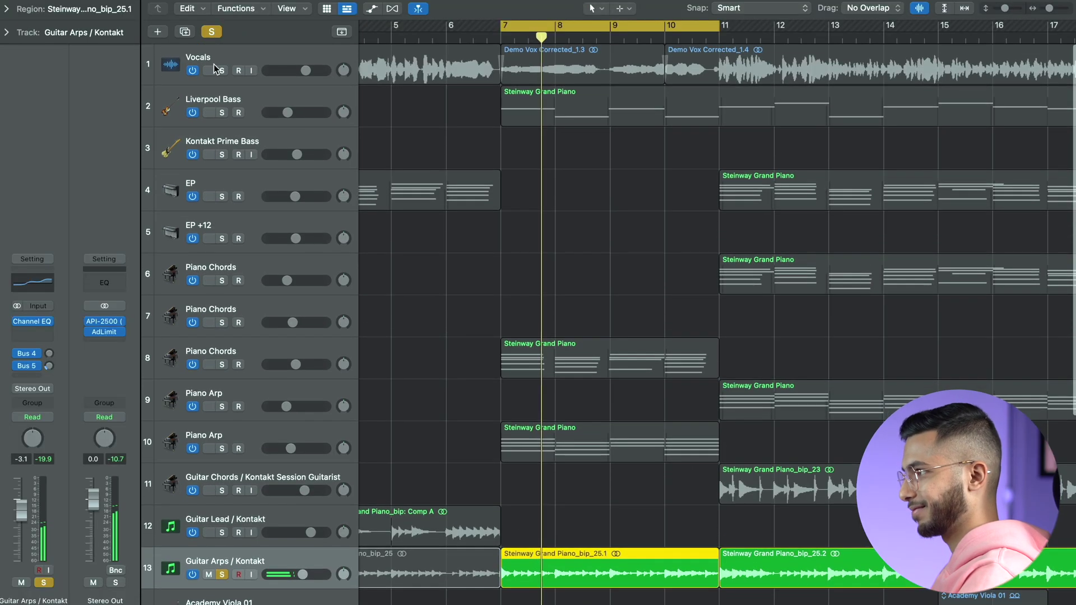
left_click(222, 70)
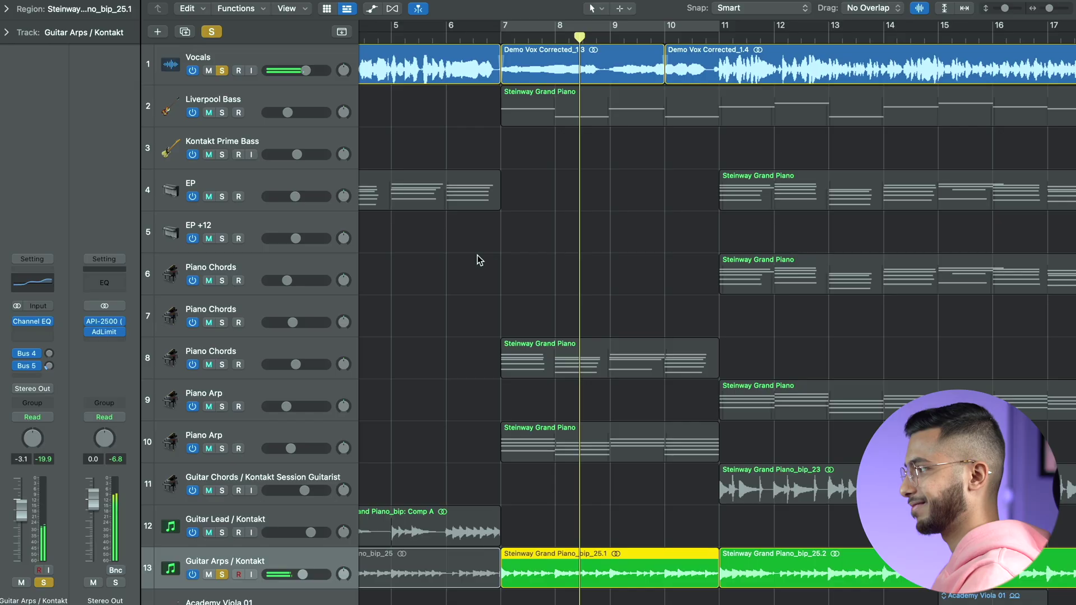
Play the Guitar Chords region from bar 11 with only the Guitar Chords track soloed.
scroll(620, 298, "down", 3)
scroll(620, 299, "right", 4)
key("super+Right")
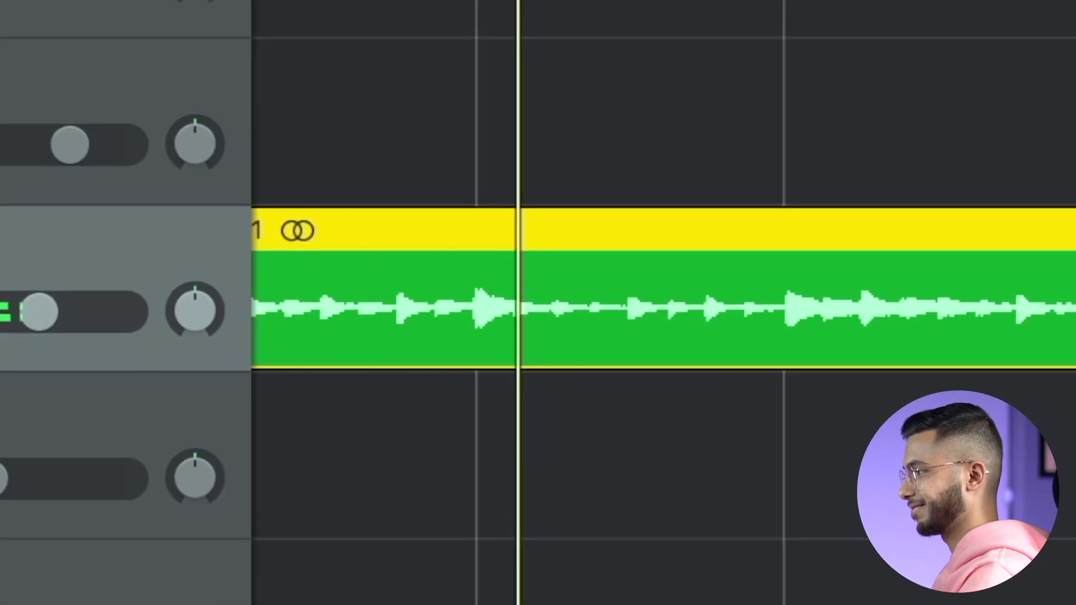
scroll(620, 298, "right", 2)
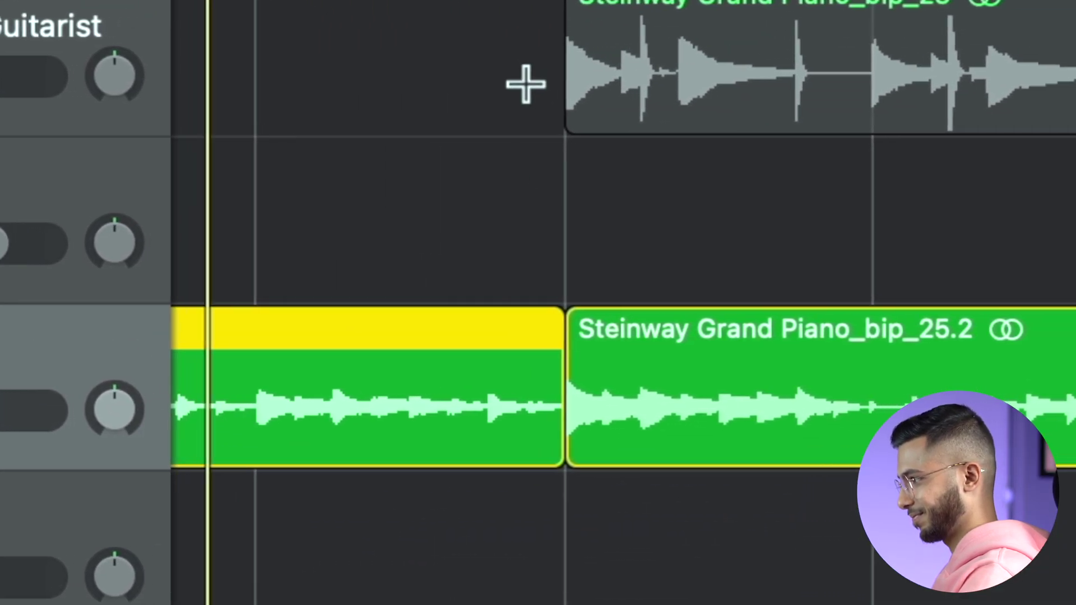
left_click(548, 84, "super")
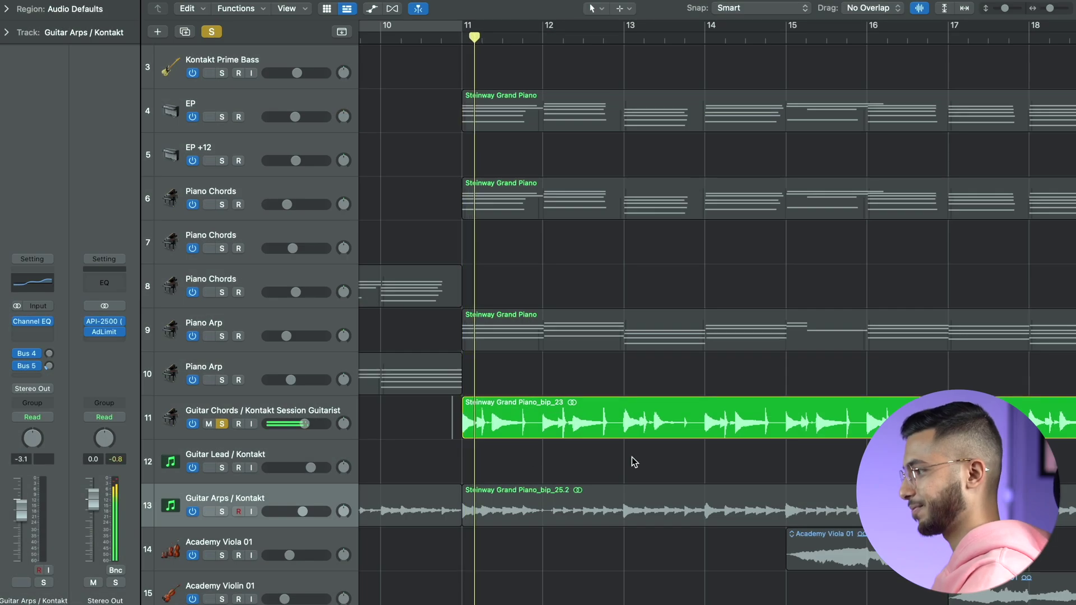
Solo the Guitar Chords, Guitar Lead and Guitar Arps tracks together and play them from bar 23.
key("super+Left")
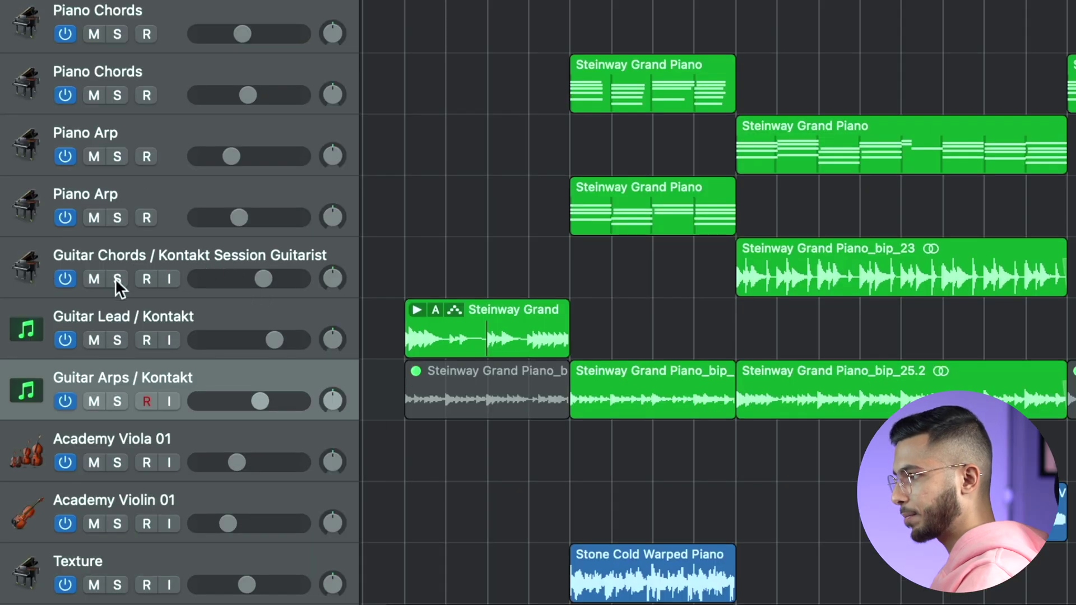
left_click_drag(118, 279, 128, 387)
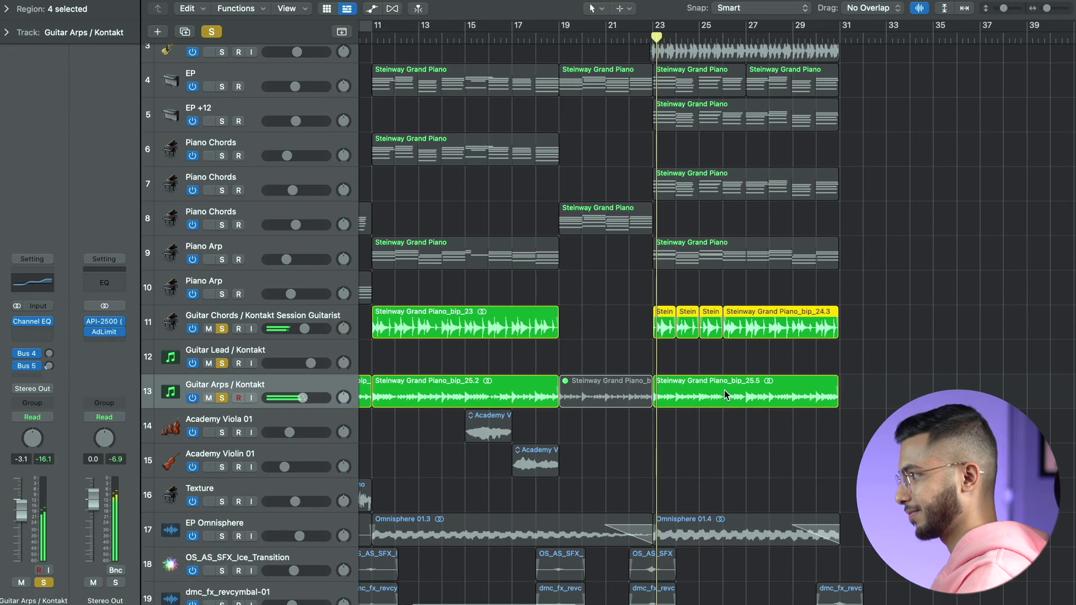
scroll(1008, 386, "up", 3)
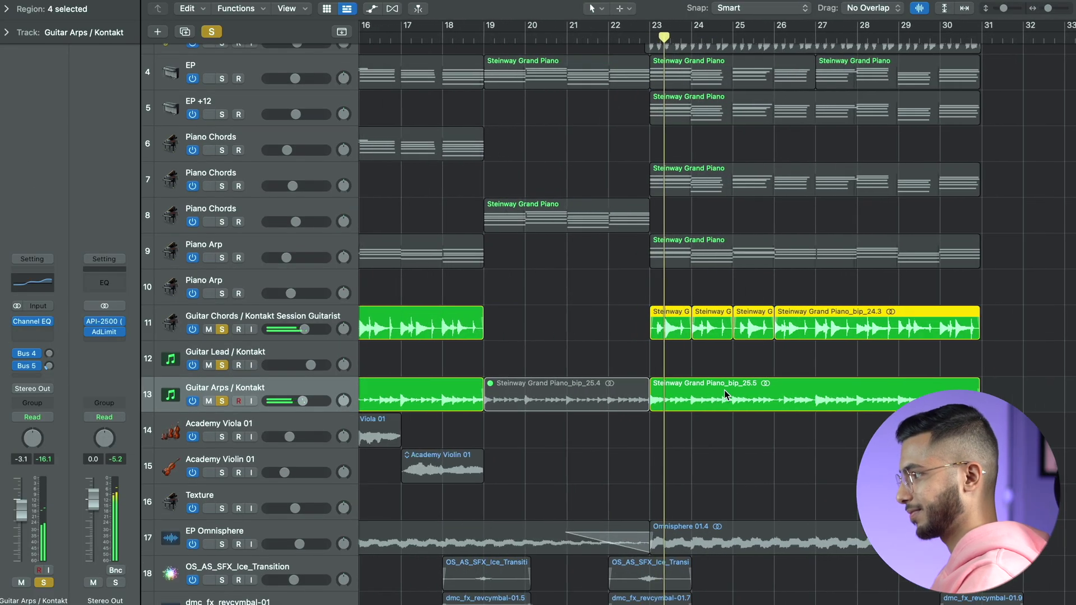
scroll(725, 396, "up", 3)
scroll(724, 396, "right", 1)
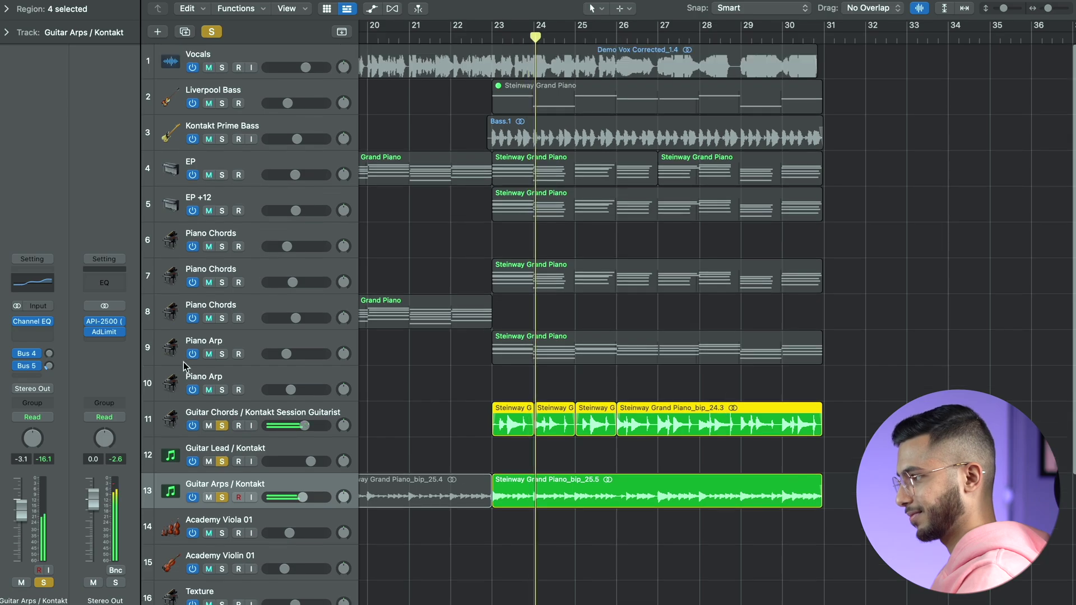
Add the EP, EP +12, Piano Chords and Piano Arp tracks to the solo and unsolo the Piano Arp on track 9.
left_click_drag(222, 391, 213, 181)
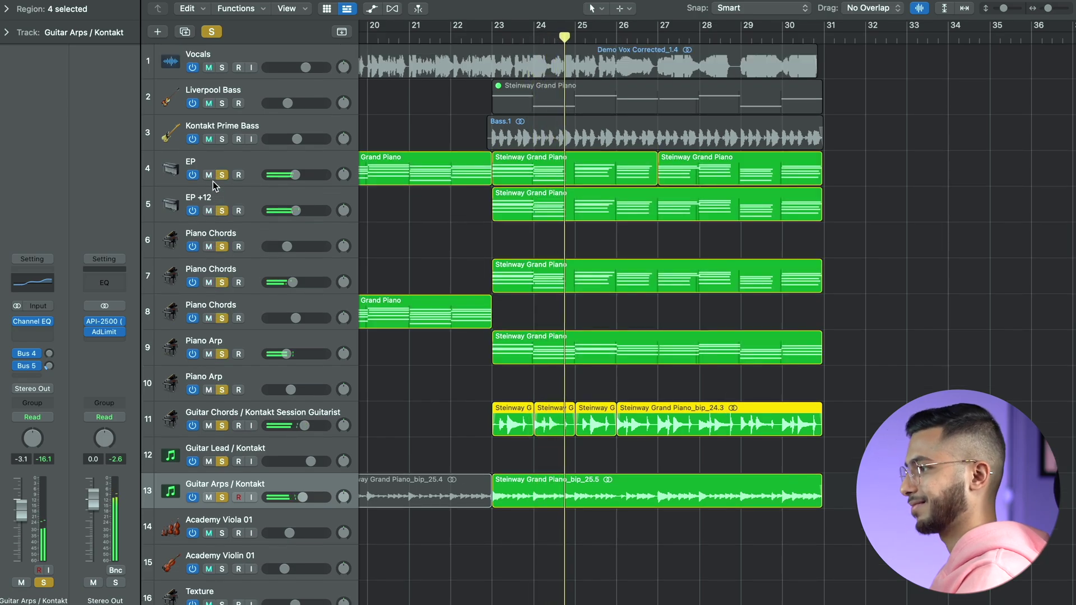
left_click(222, 354)
left_click(424, 403)
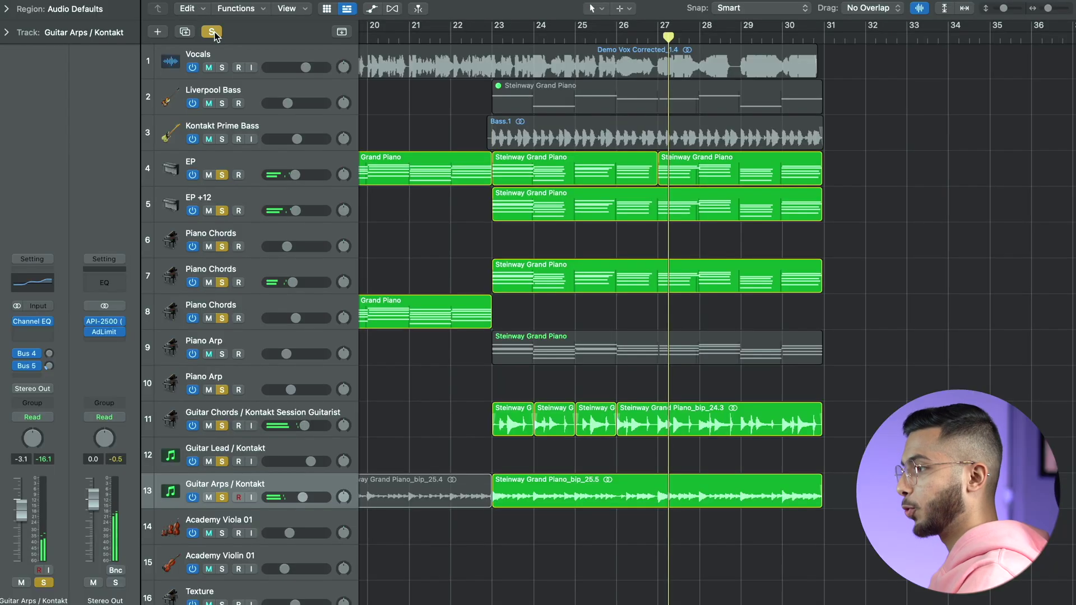
Clear all current solos and solo only the Piano Arp track on track 9.
left_click(214, 34)
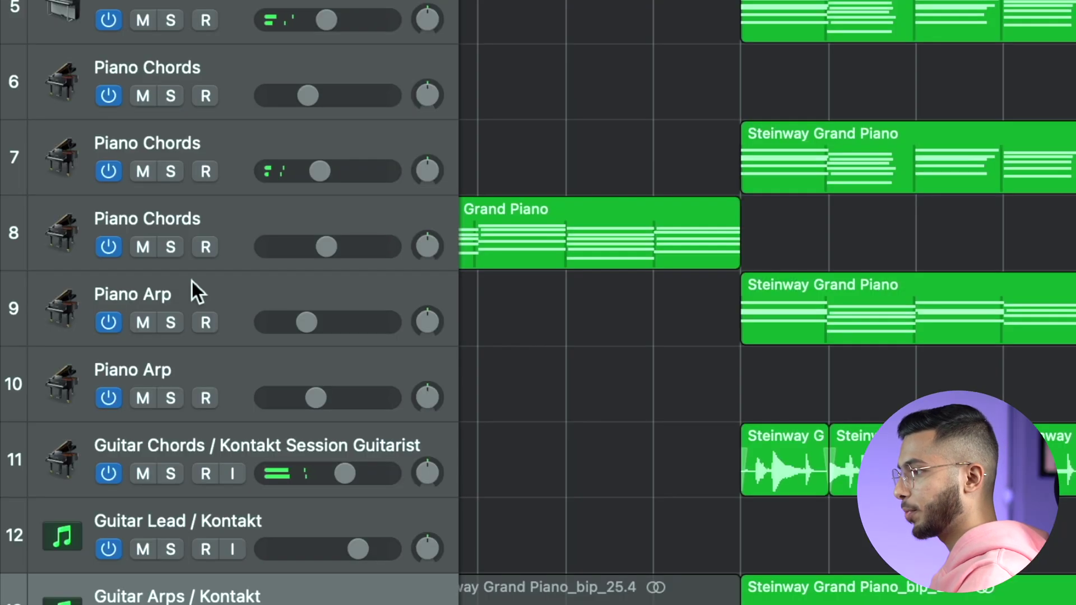
left_click(232, 335)
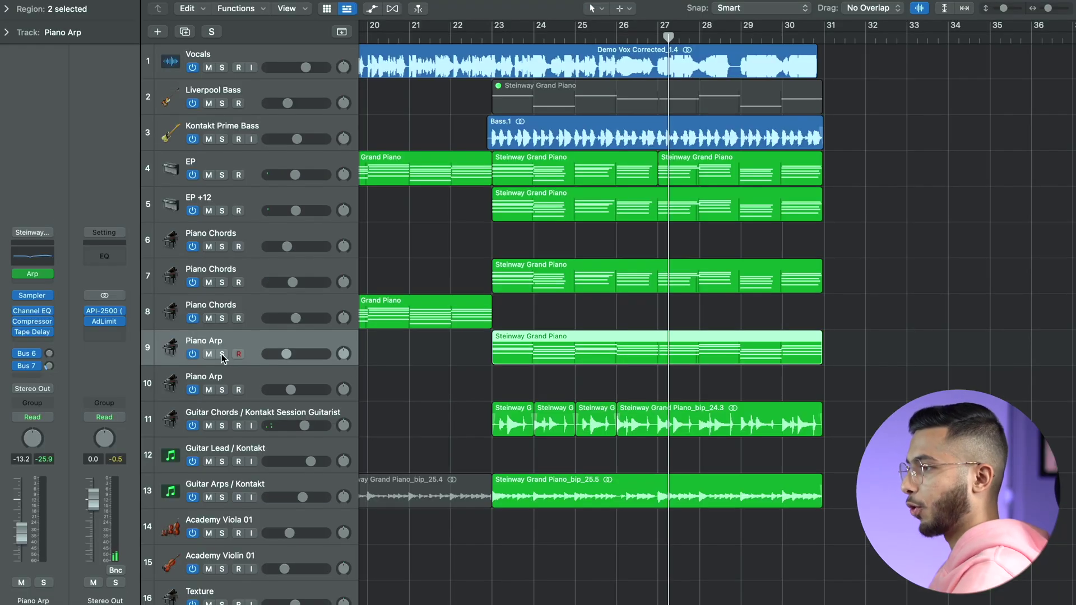
left_click(170, 322)
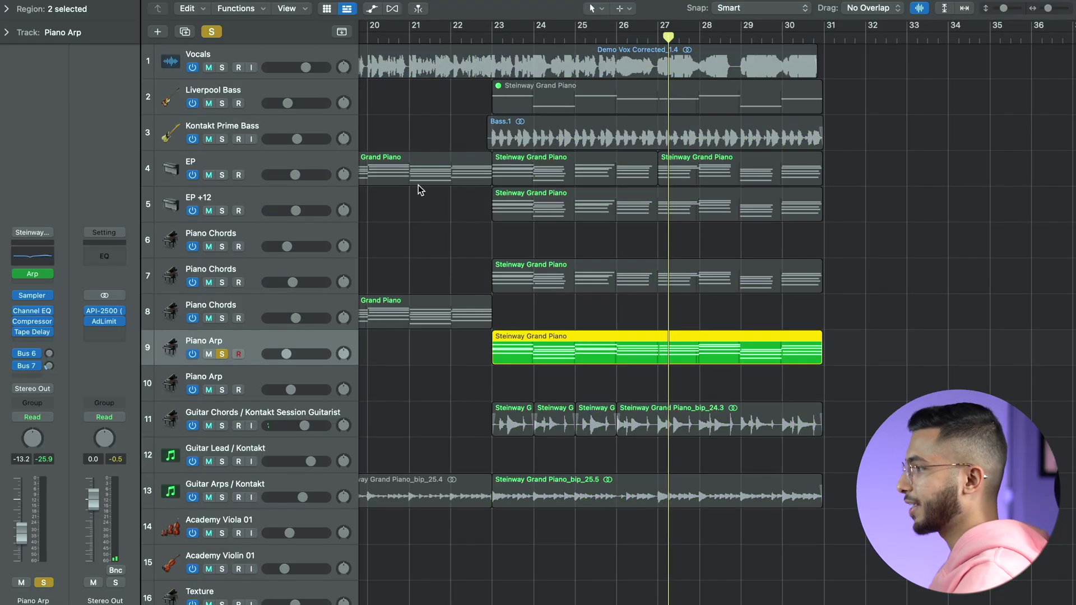
Inspect the Arpeggiator settings of the soloed Piano Arp track, close the plug-in and play the track from bar 23.
mouse_move(44, 271)
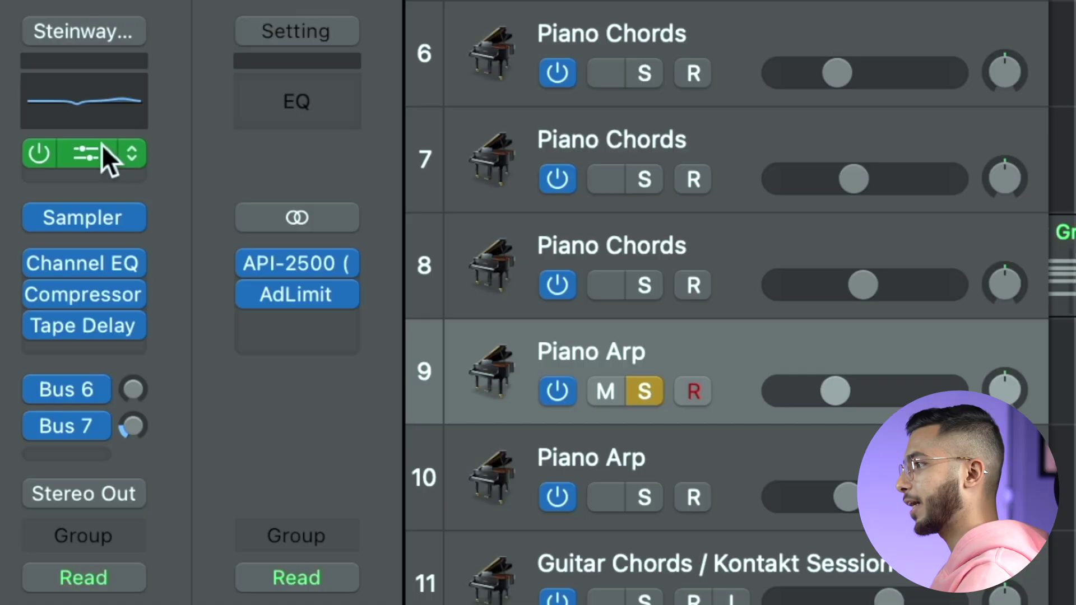
left_click(103, 149)
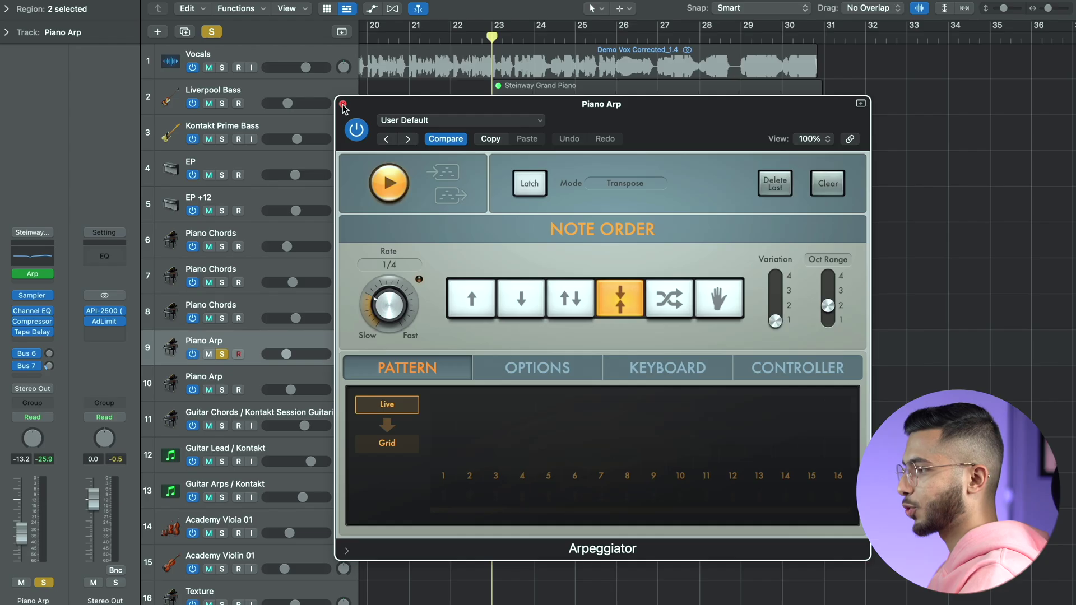
left_click(344, 107)
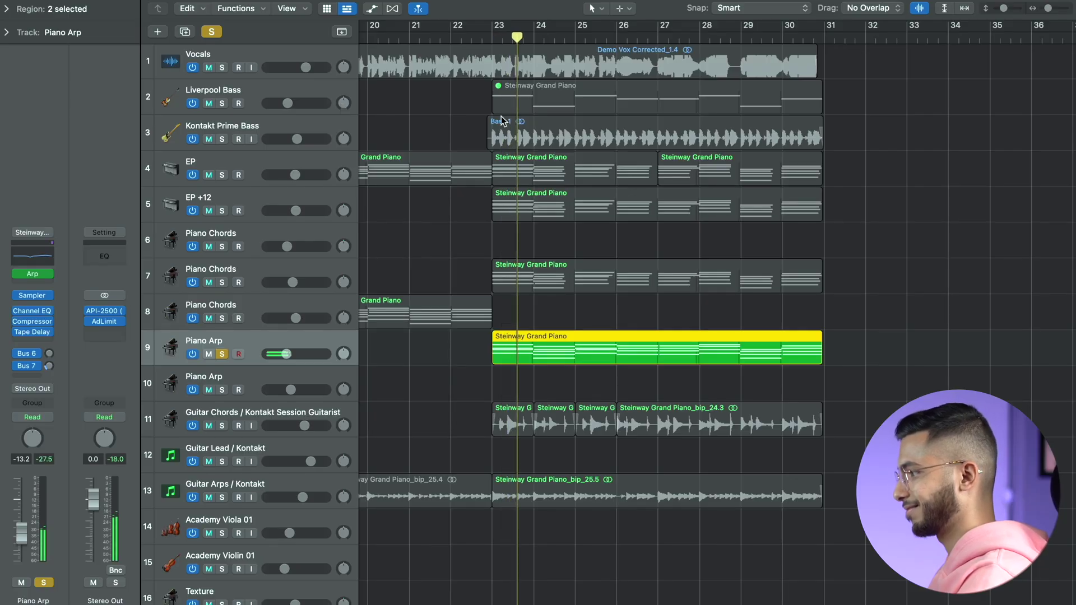
Add the Vocals, bass, EP, piano and guitar tracks to the solo during playback, so that tracks 1 to 13 play together.
scroll(503, 120, "up", 5)
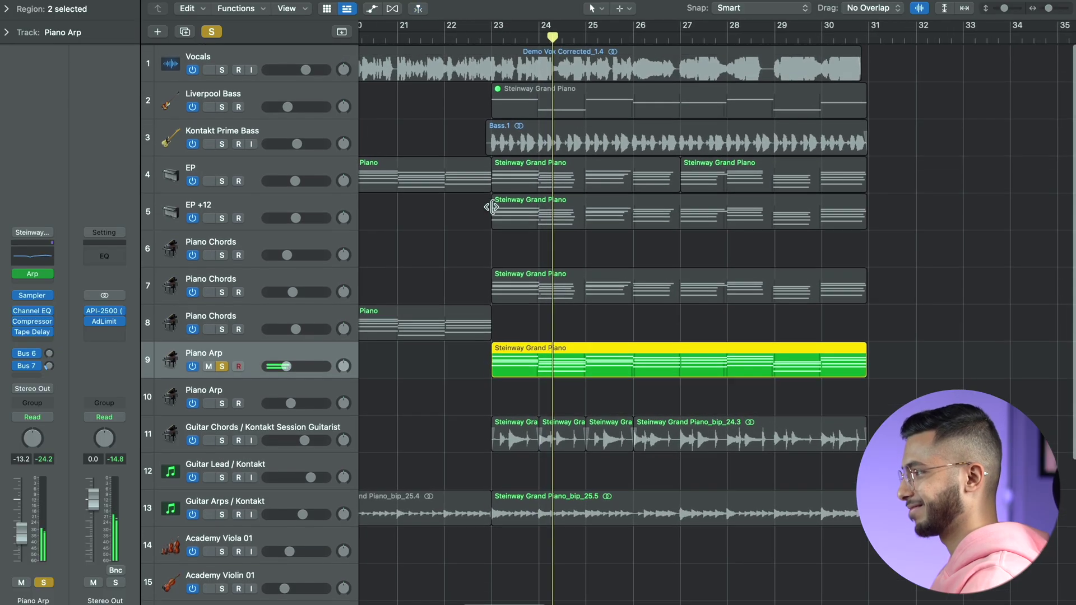
left_click(222, 67)
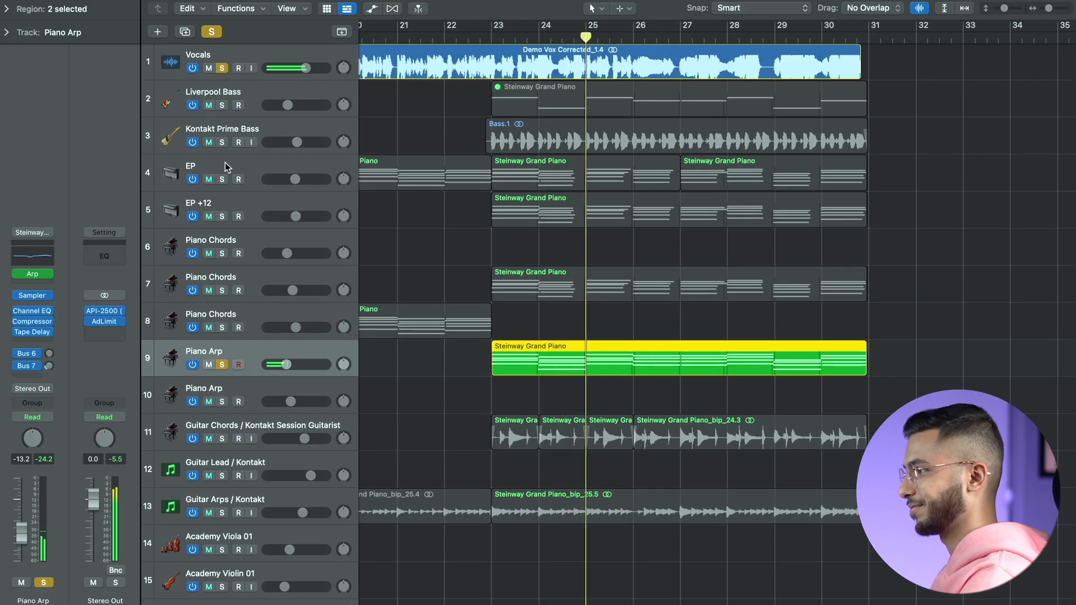
left_click_drag(222, 107, 218, 325)
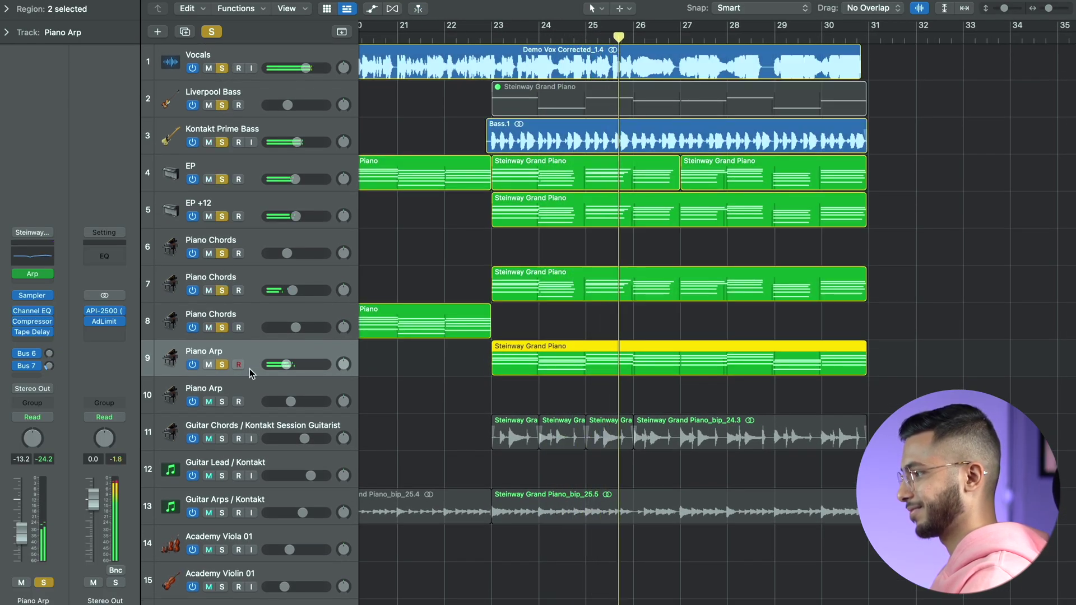
left_click_drag(222, 404, 223, 513)
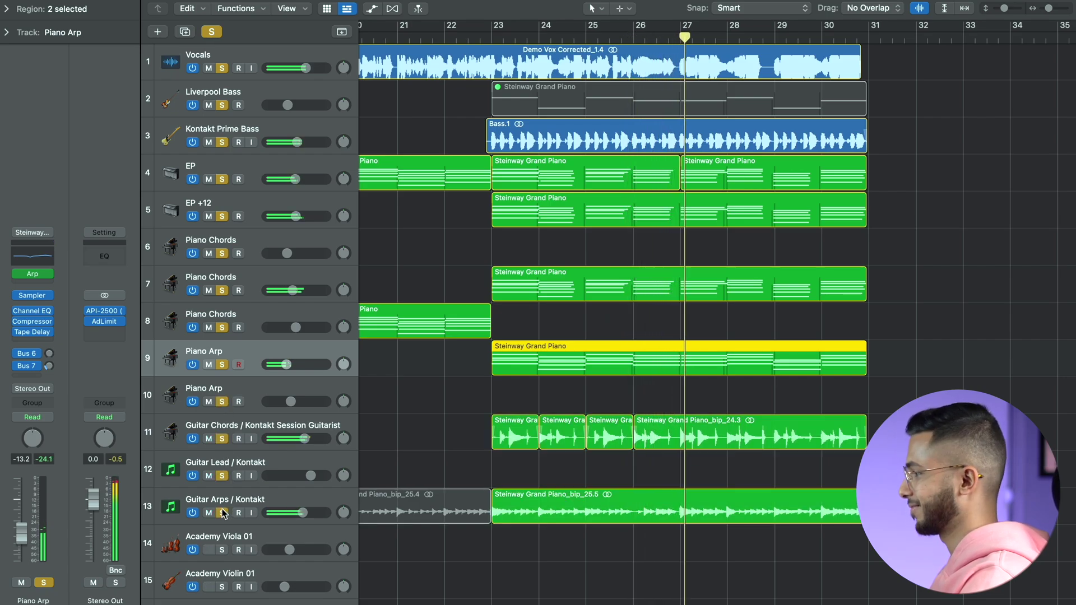
left_click(549, 550)
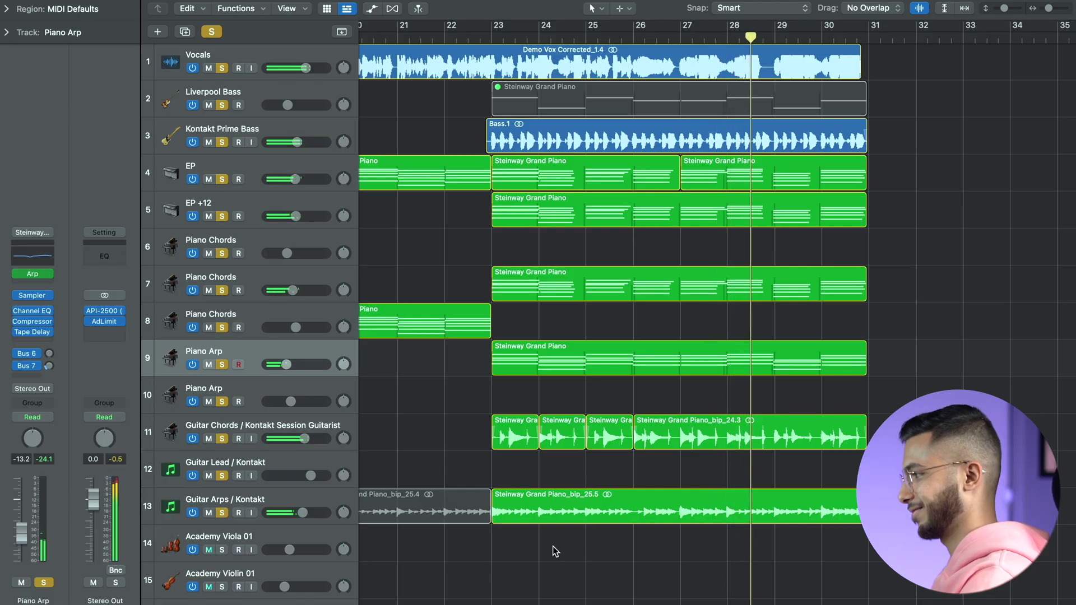
Take Liverpool Bass and Vocals out of the solo, and clear all remaining solos.
left_click_drag(221, 105, 223, 70)
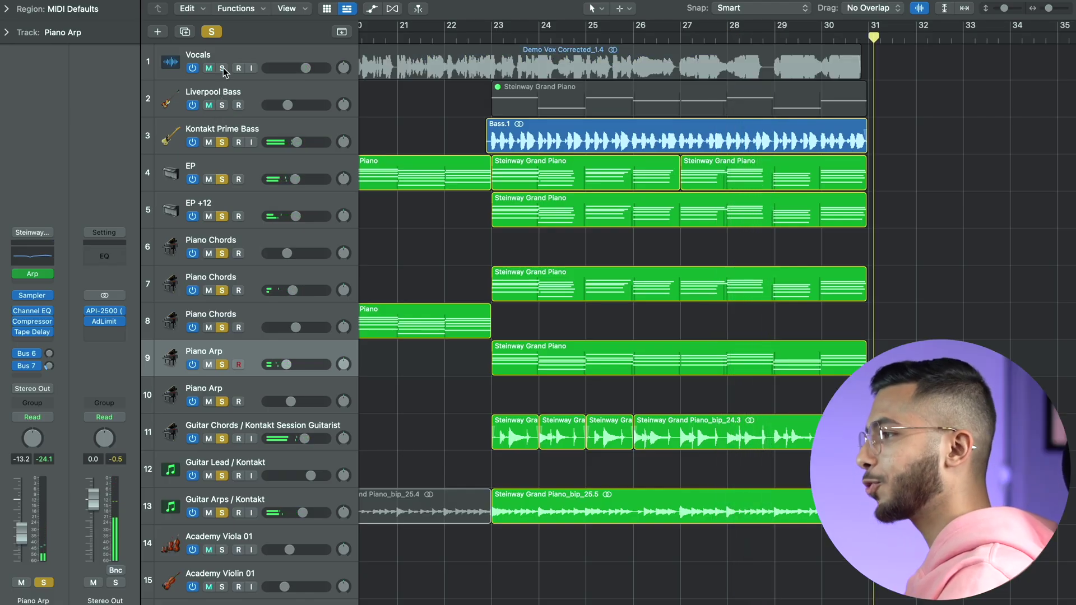
left_click(210, 31)
key("z")
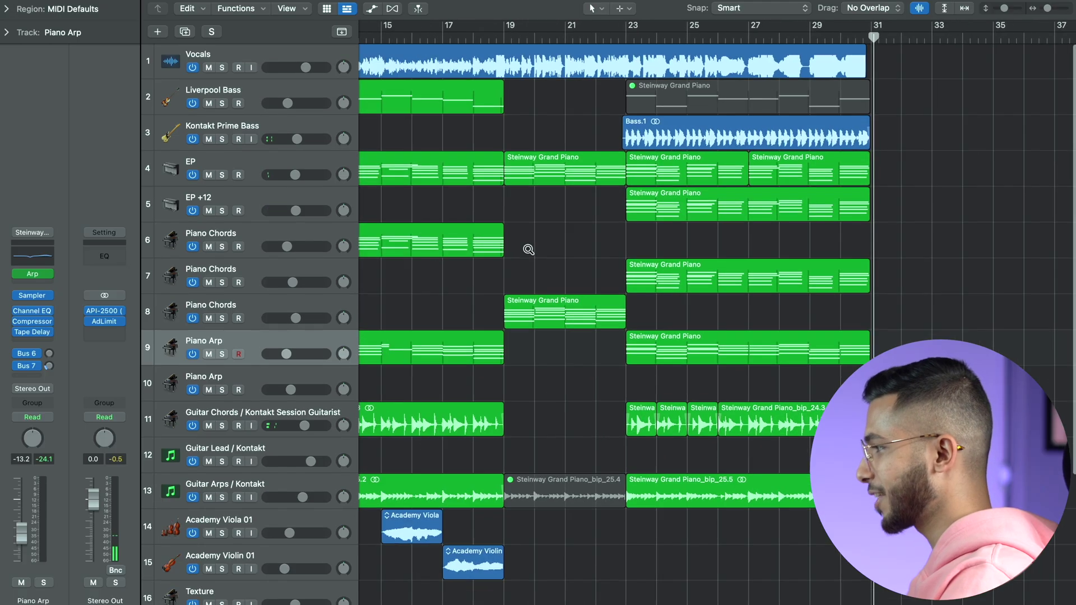
Look over the arrangement from the intro onward, including the Academy Viola, Academy Violin, Texture and EP Omnisphere tracks.
scroll(525, 246, "left", 5)
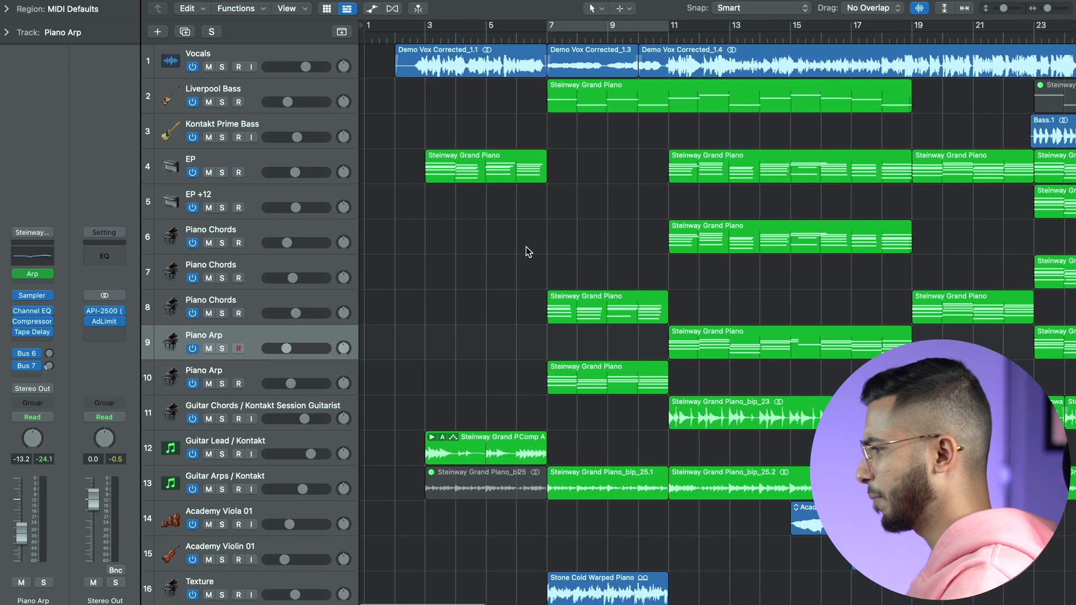
scroll(841, 378, "right", 7)
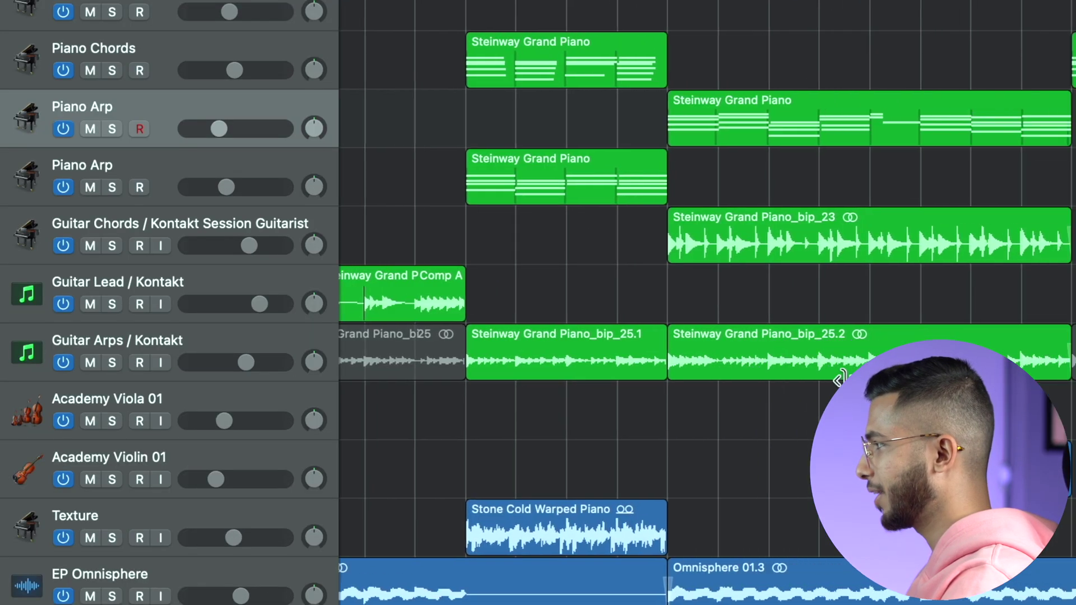
scroll(841, 378, "down", 2)
scroll(841, 378, "left", 1)
key("super+Down")
key("super+Right")
key("super+Right")
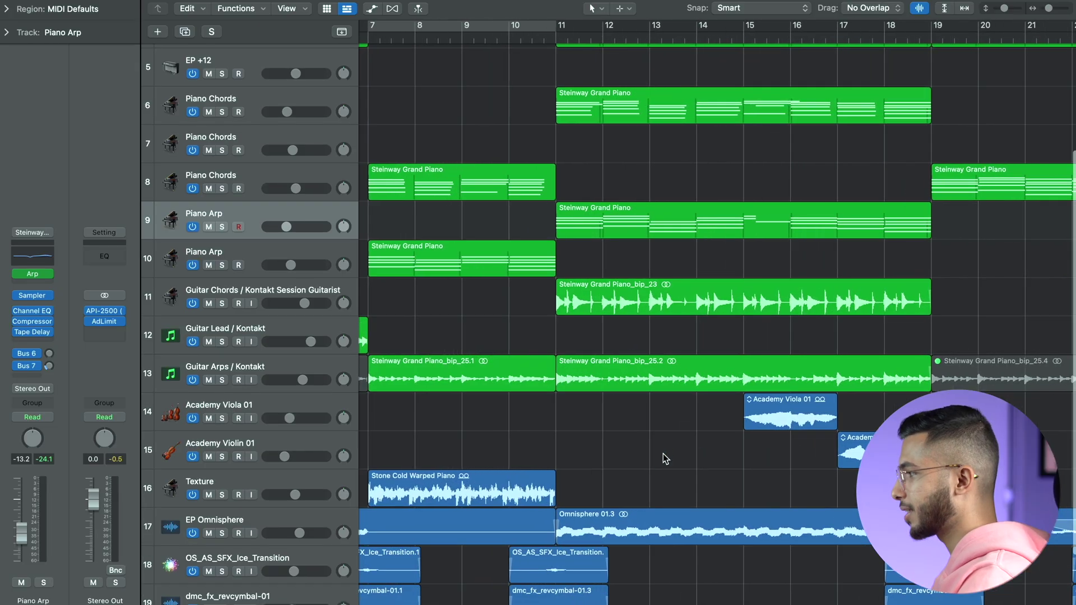
scroll(664, 453, "right", 5)
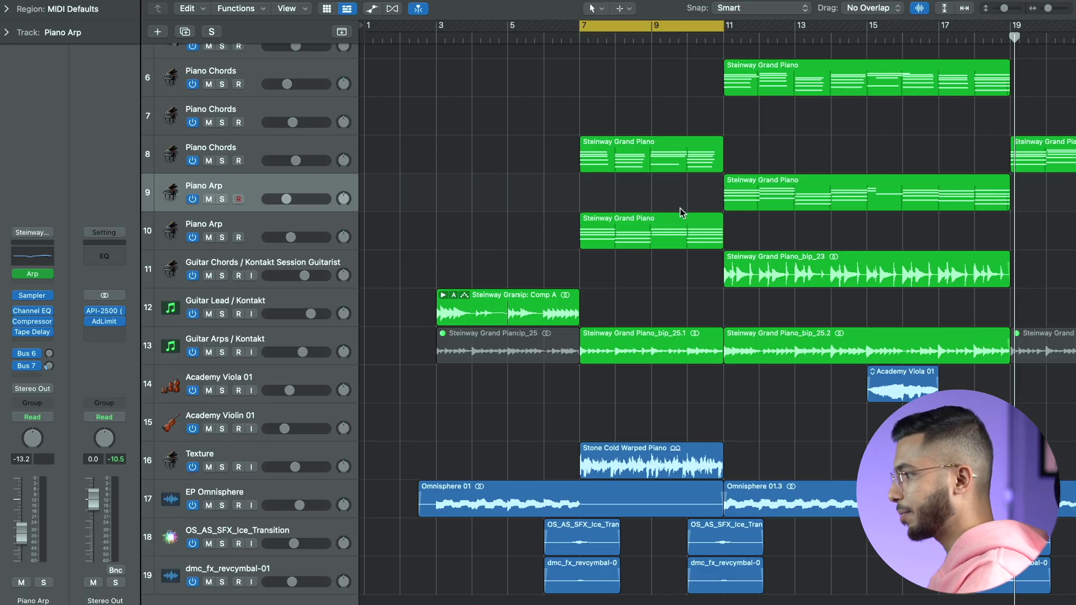
Select the Texture track and solo it to hear the Stone Cold Warped Piano region from bar 7.
scroll(686, 415, "up", 5)
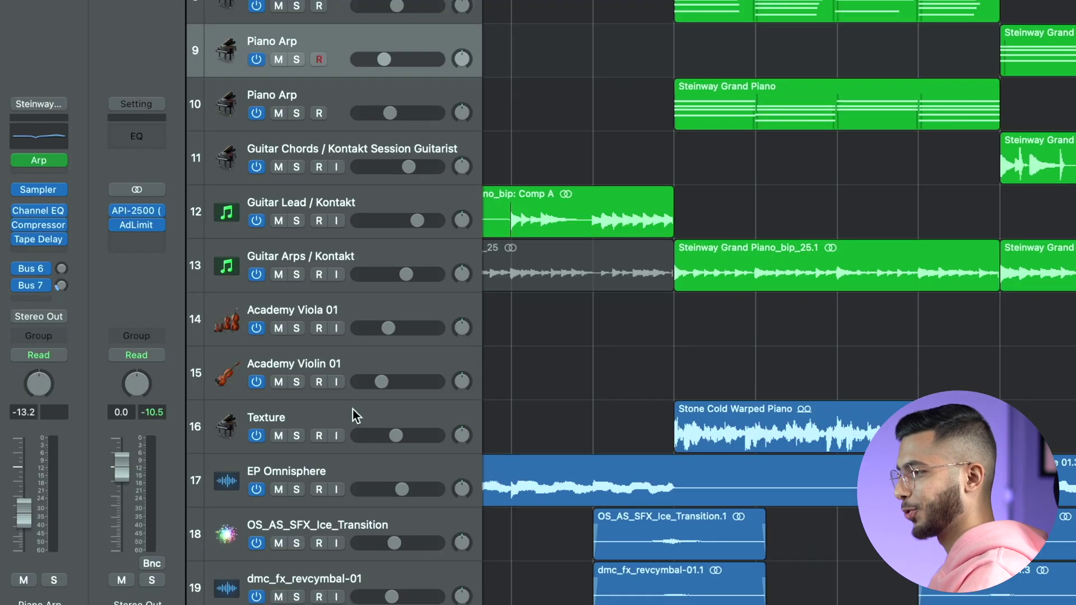
left_click(352, 415)
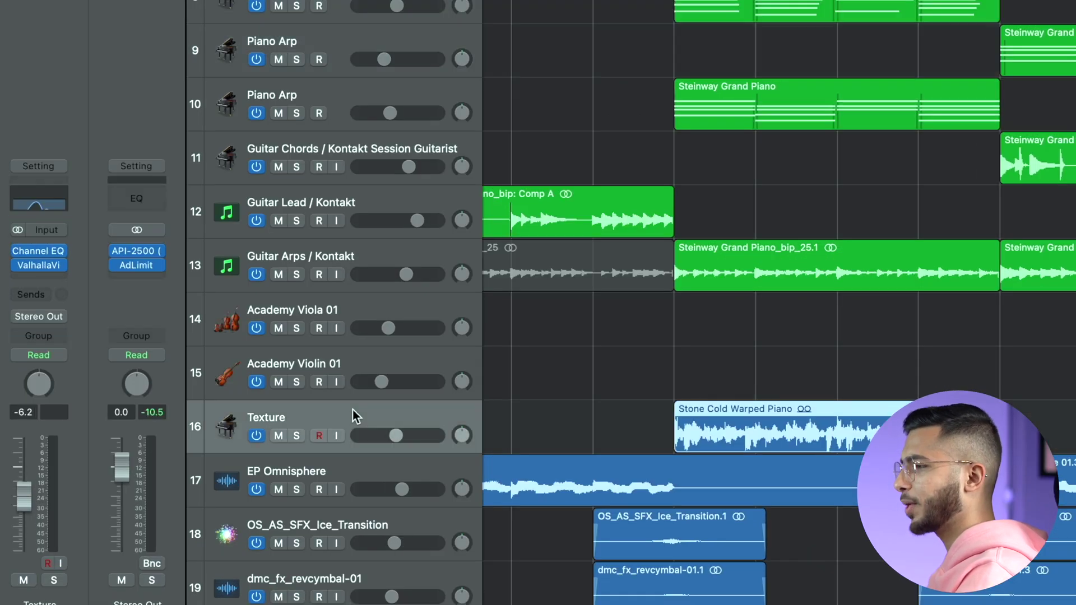
left_click(297, 436)
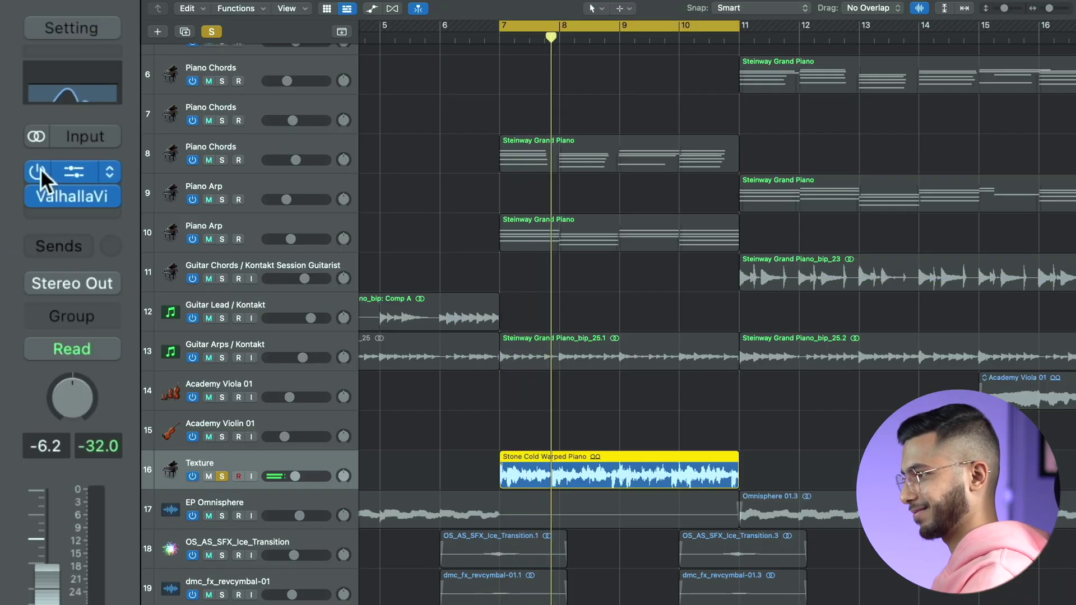
Open the Texture track's Channel EQ, compare the sound with the EQ bypassed and enabled, and close it.
left_click(73, 167)
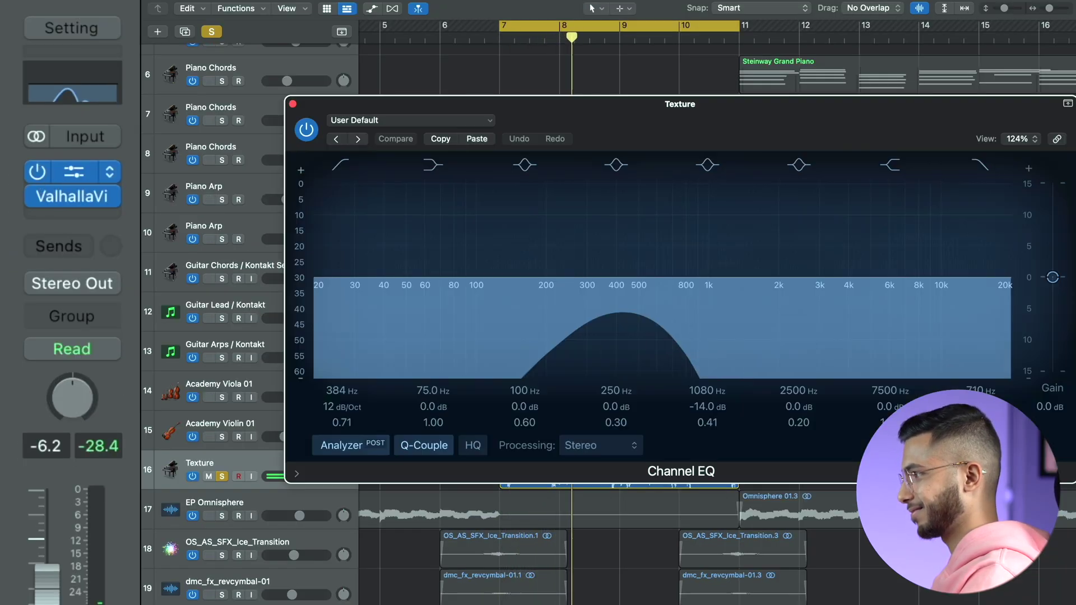
left_click(307, 130)
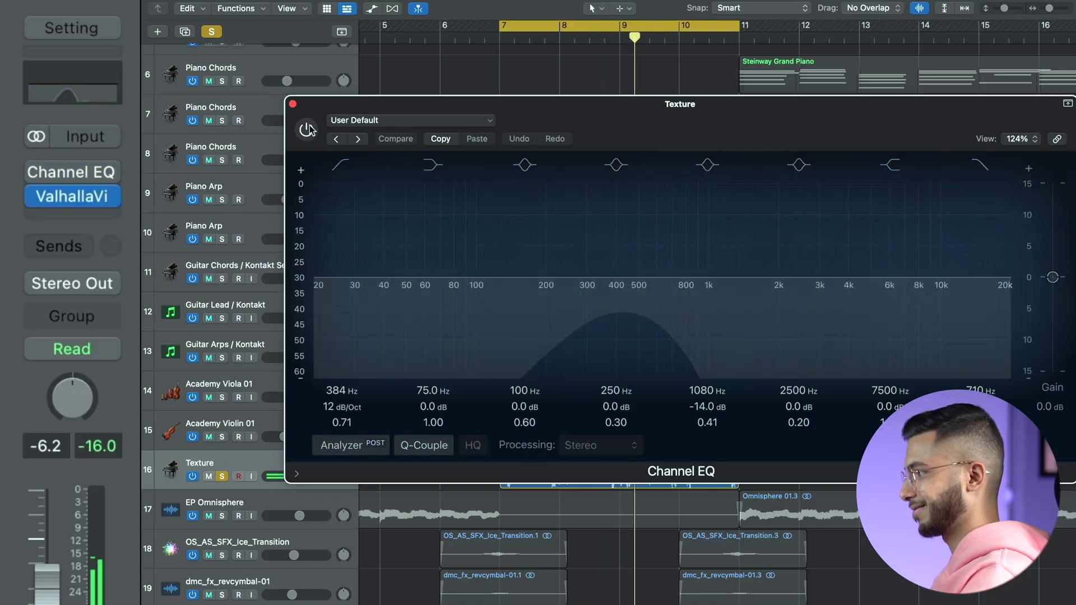
left_click(308, 130)
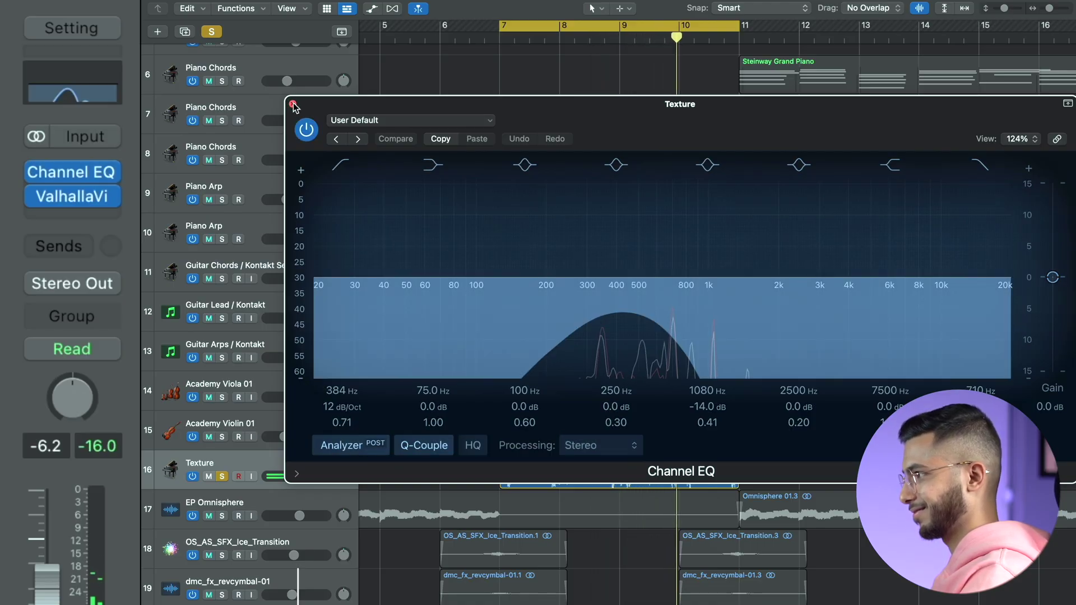
left_click(293, 105)
Compare the Texture track with ValhallaVintageVerb and Channel EQ bypassed, restore both effects, and clear the solo.
left_click(84, 196)
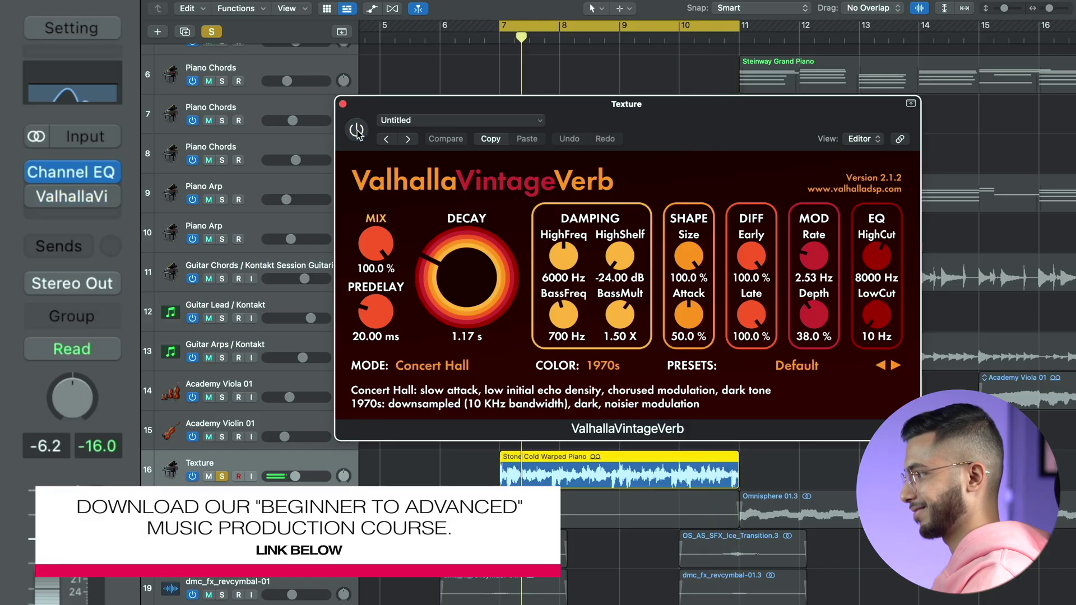
left_click(35, 166)
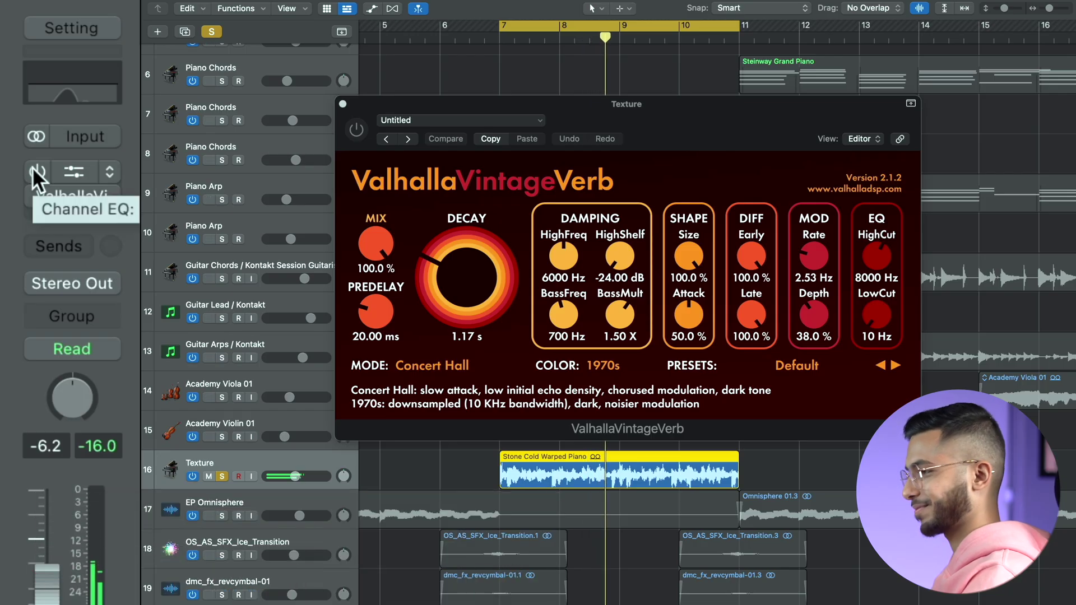
left_click(32, 167)
left_click(344, 105)
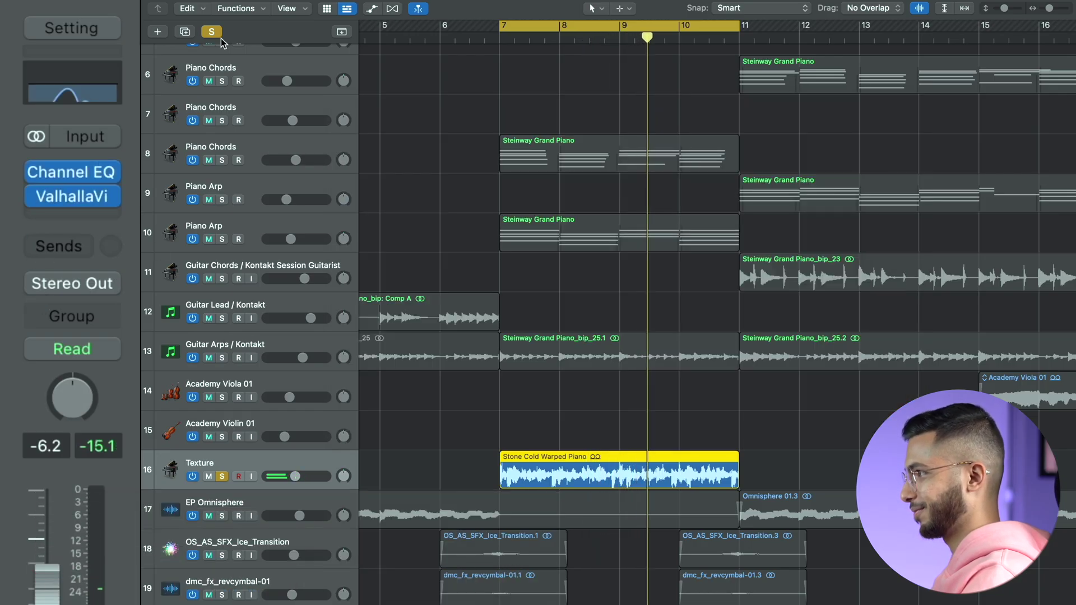
left_click(215, 32)
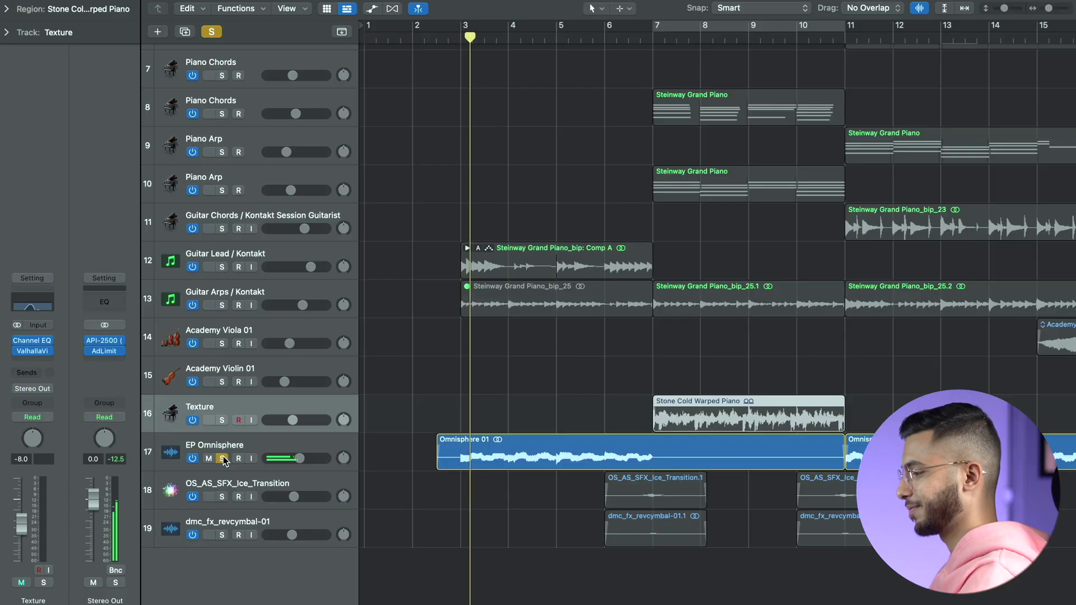
Play the EP Omnisphere track soloed together with the Vocals through the intro, and clear the solos.
scroll(495, 261, "up", 5)
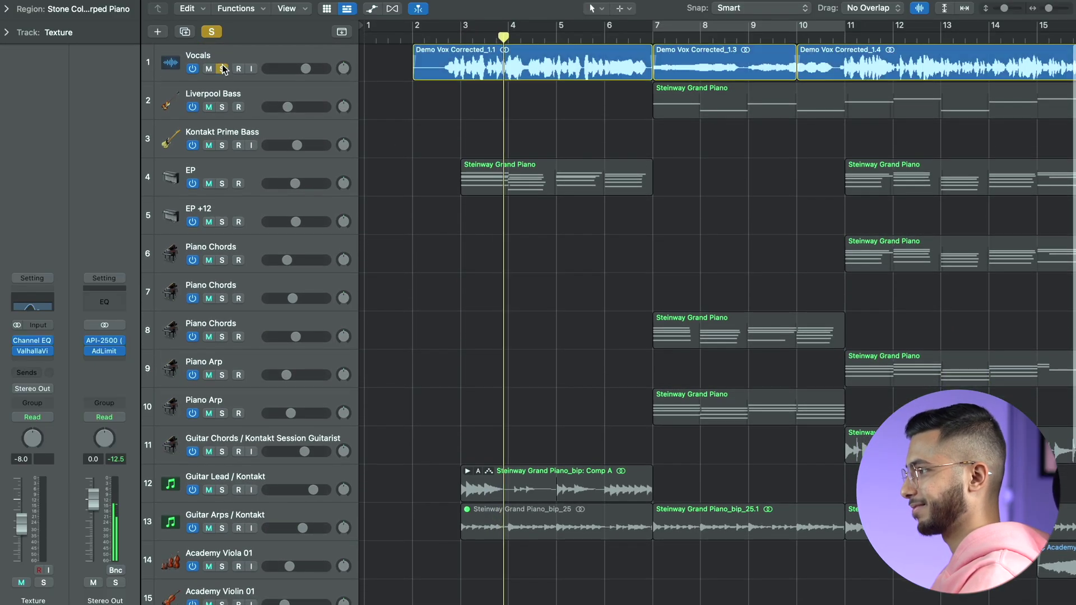
scroll(494, 256, "down", 5)
scroll(493, 256, "right", 3)
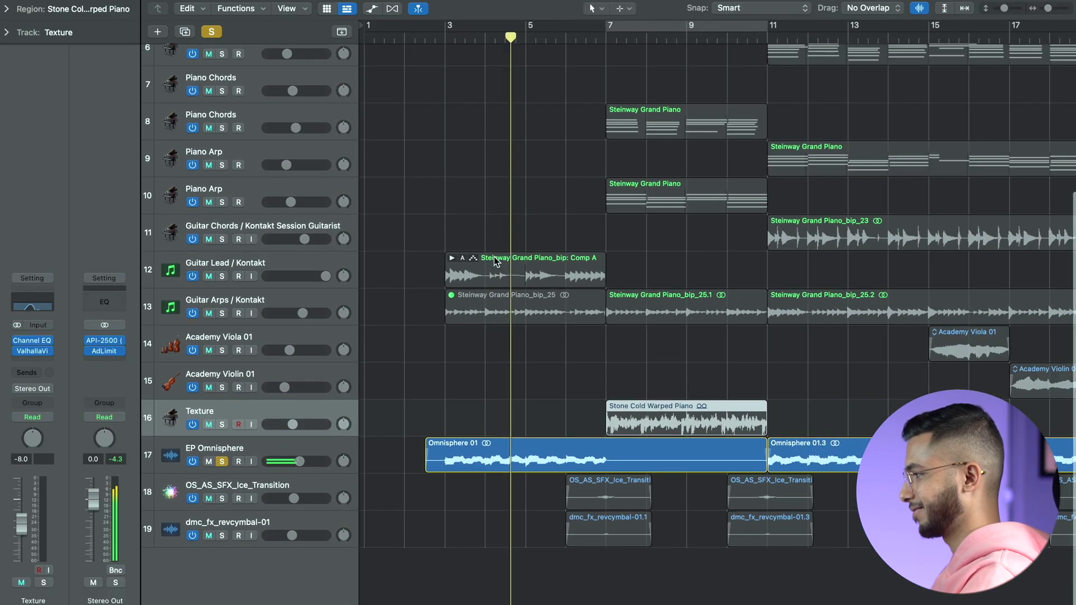
scroll(493, 257, "down", 8)
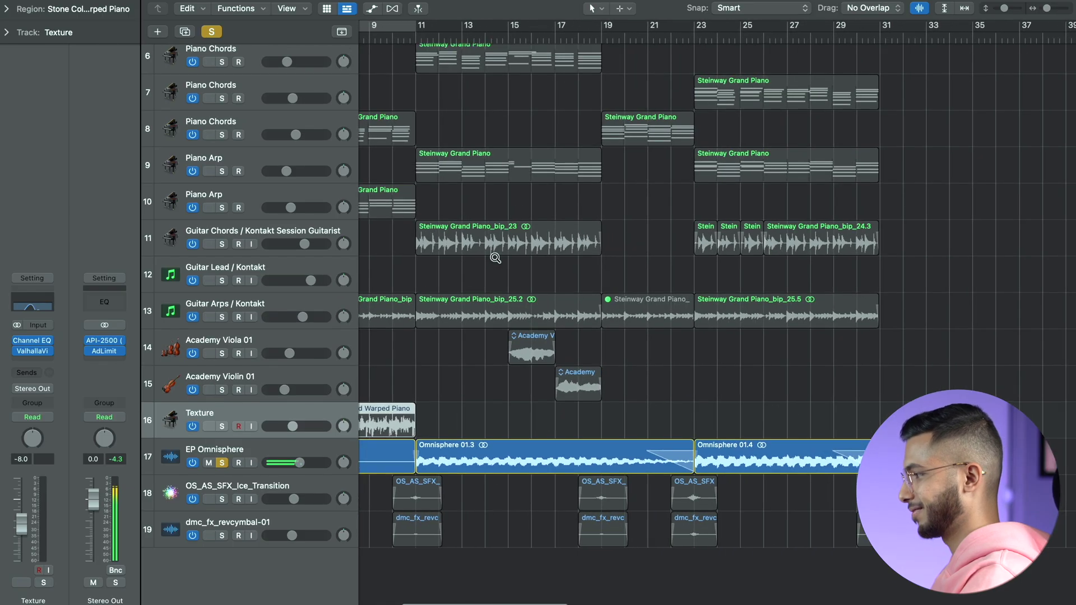
scroll(494, 258, "up", 5)
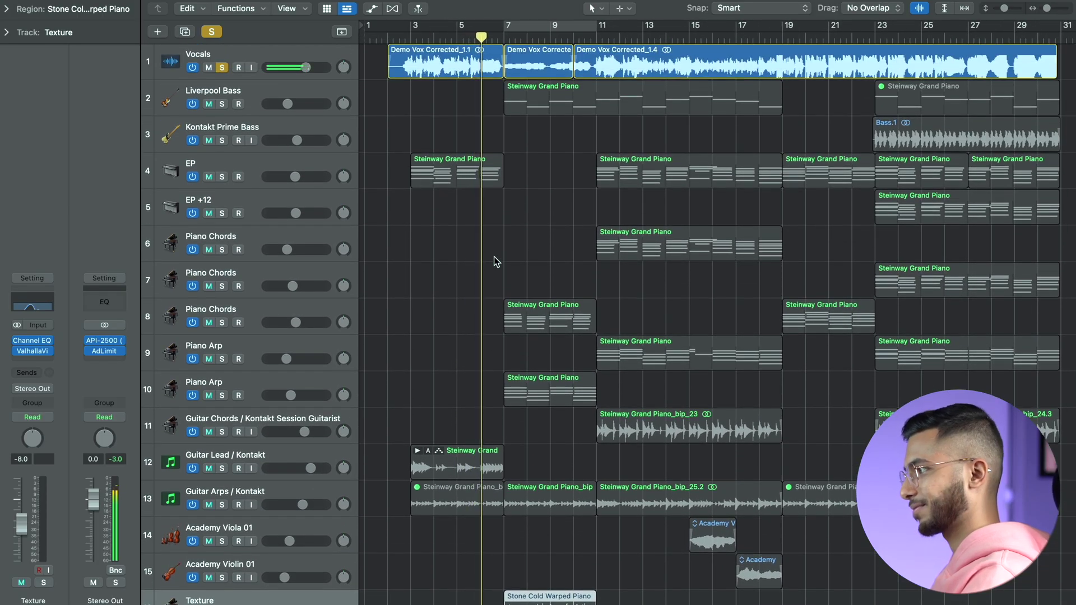
scroll(494, 257, "down", 5)
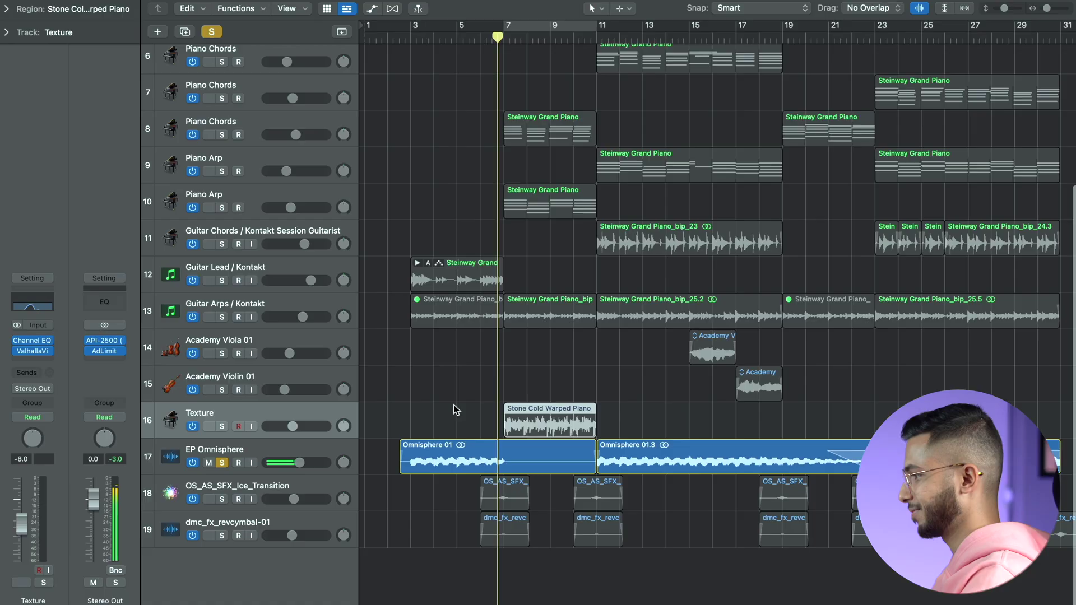
left_click(211, 31)
Open the Liverpool Bass region starting at bar 7 in the Piano Roll to view its notes.
scroll(540, 177, "up", 5)
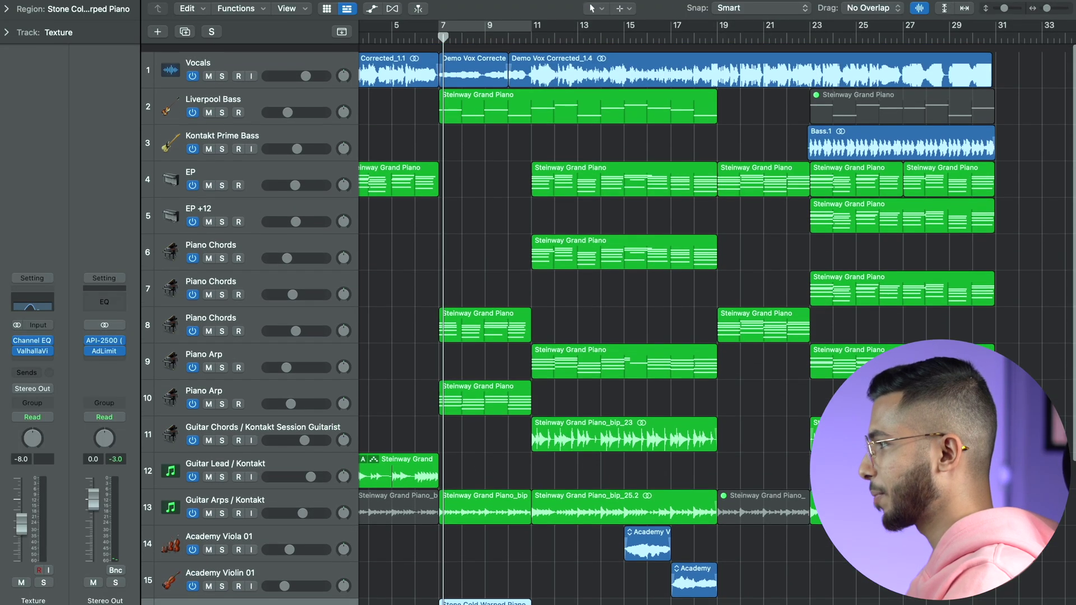
scroll(504, 86, "down", 1)
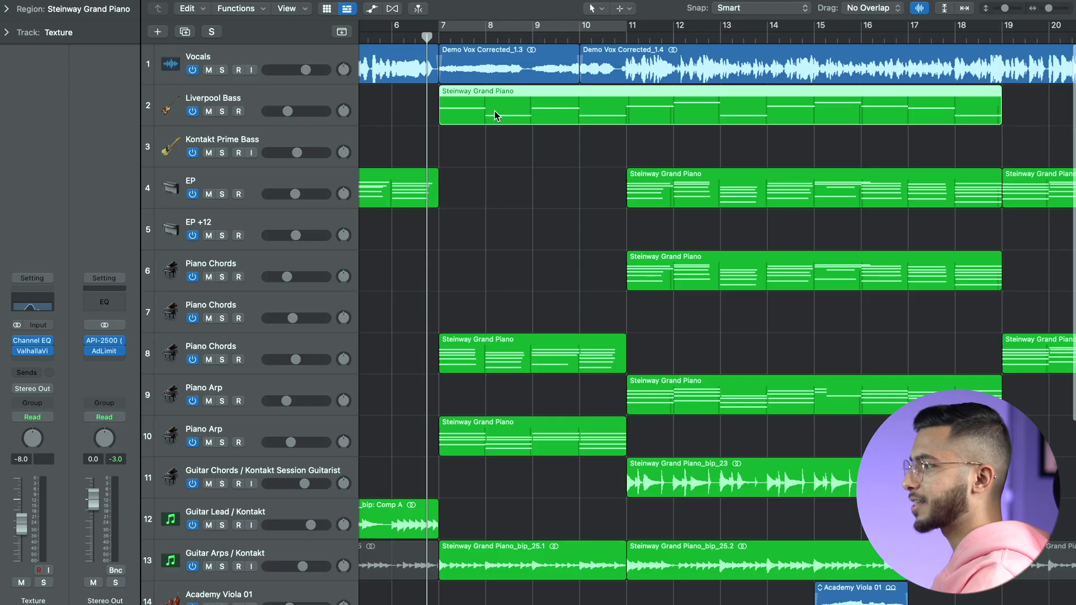
double_click(493, 110)
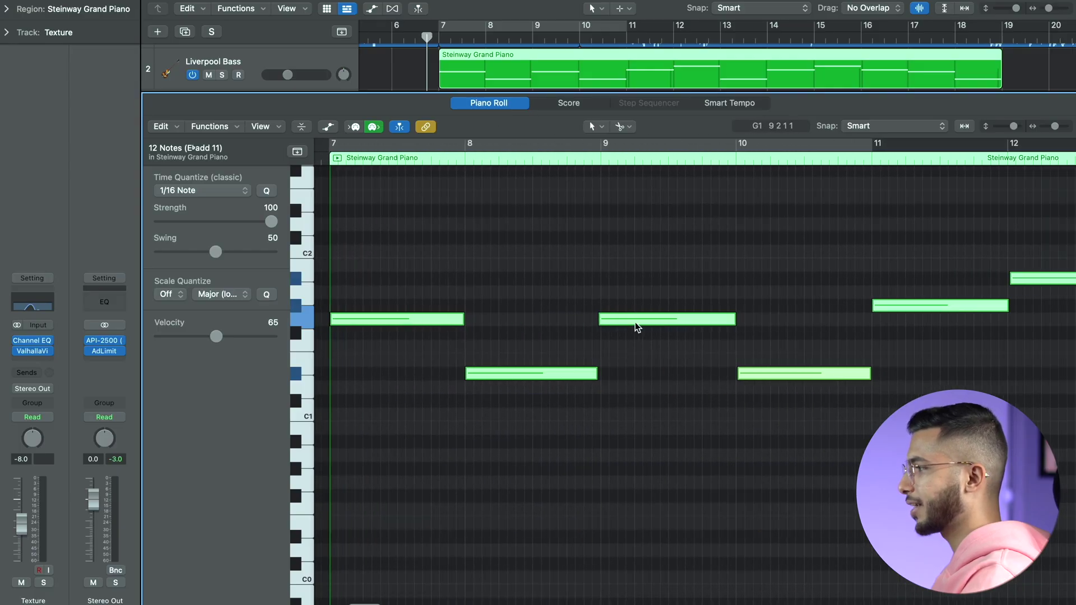
Play the Kontakt Prime Bass part from bar 23 soloed, and compare the full mix with that track muted and unmuted.
key("z")
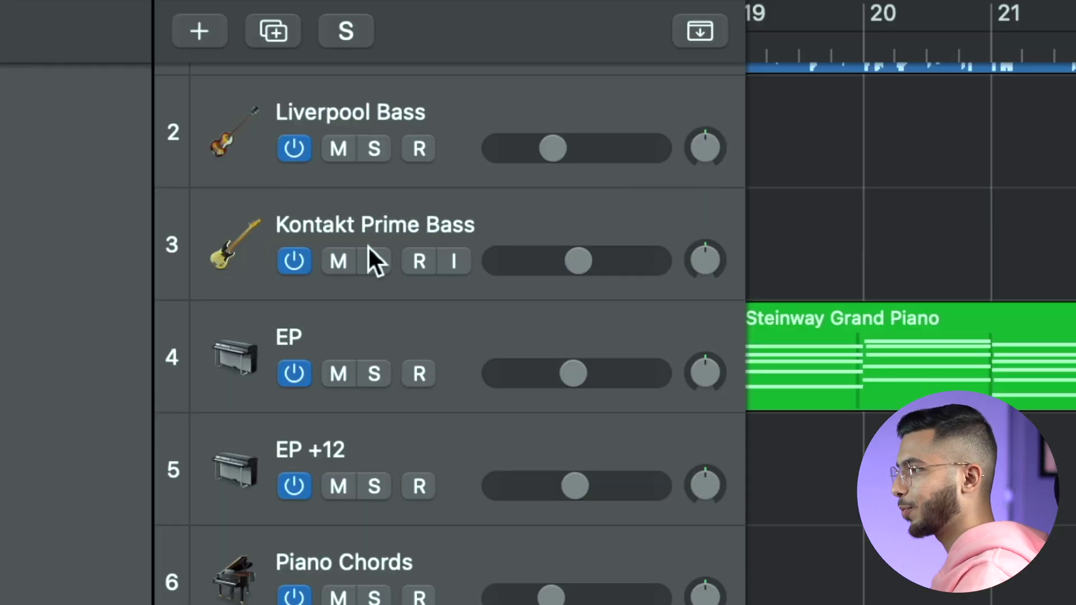
left_click(222, 117)
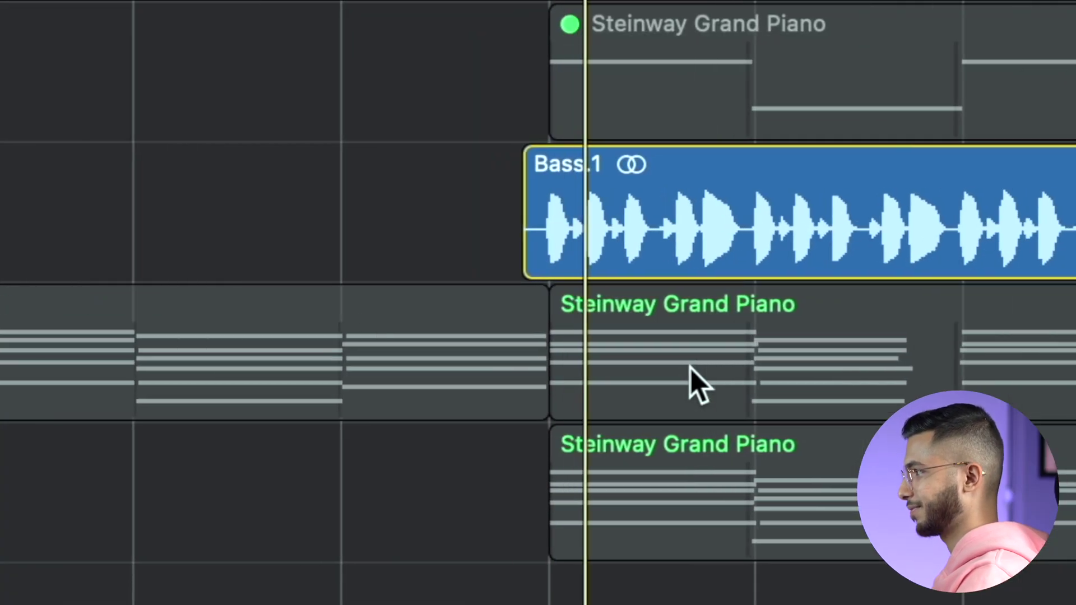
scroll(691, 368, "up", 4)
scroll(691, 368, "right", 10)
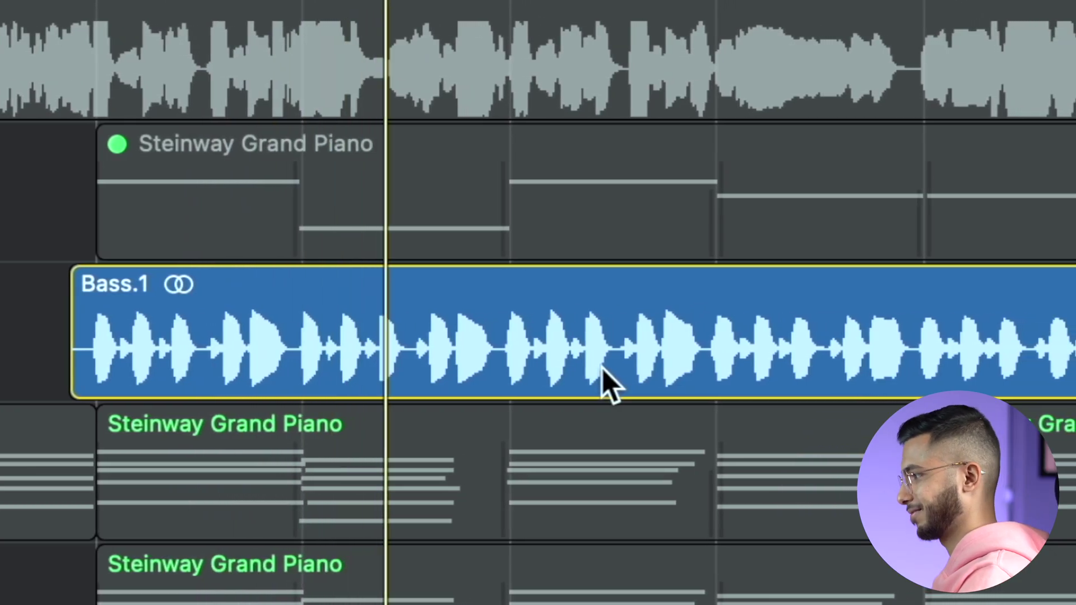
left_click(221, 154)
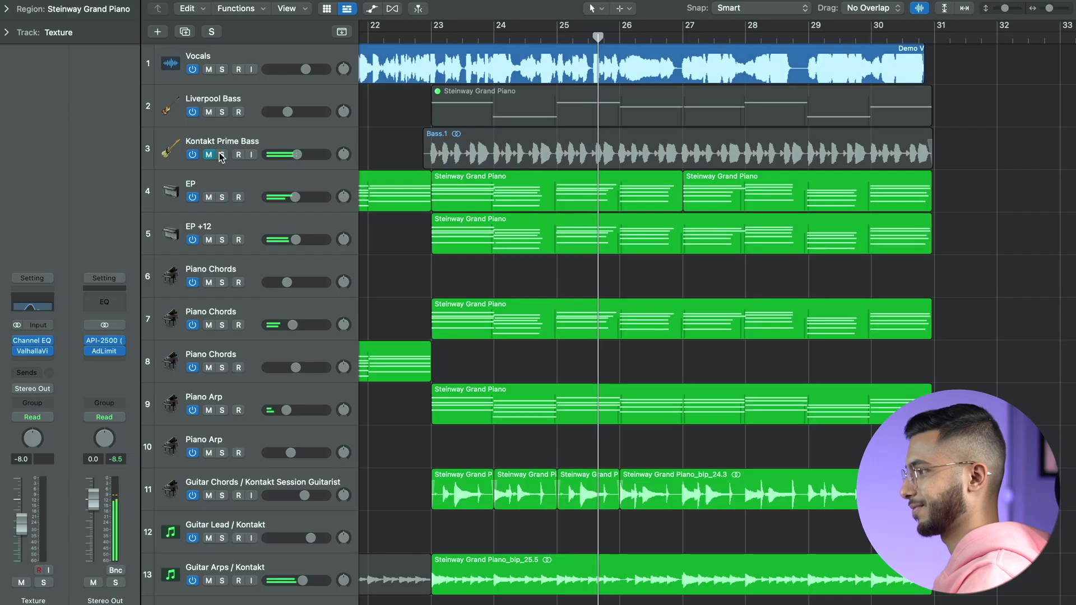
left_click(210, 155)
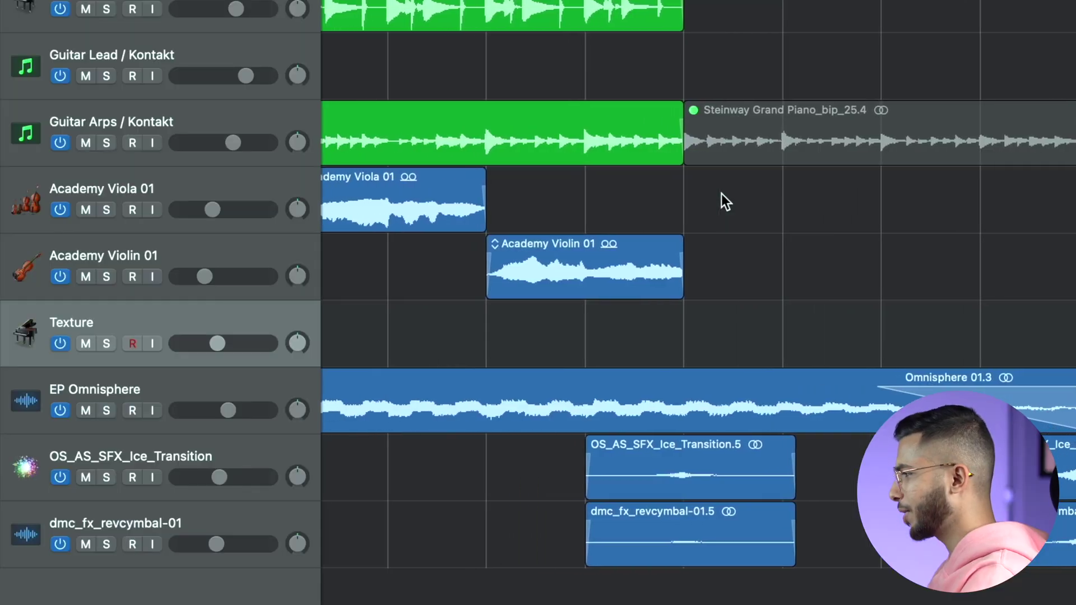
Play the arrangement through the Academy Viola 01 and Academy Violin 01 regions leading up to bar 19.
scroll(721, 193, "left", 5)
scroll(721, 194, "right", 8)
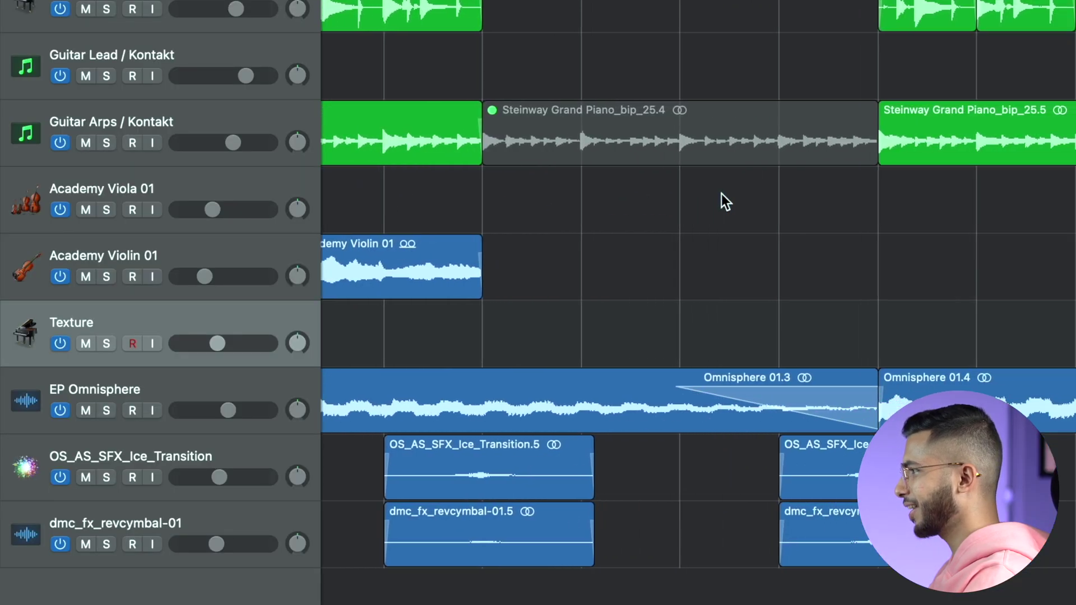
scroll(721, 193, "left", 5)
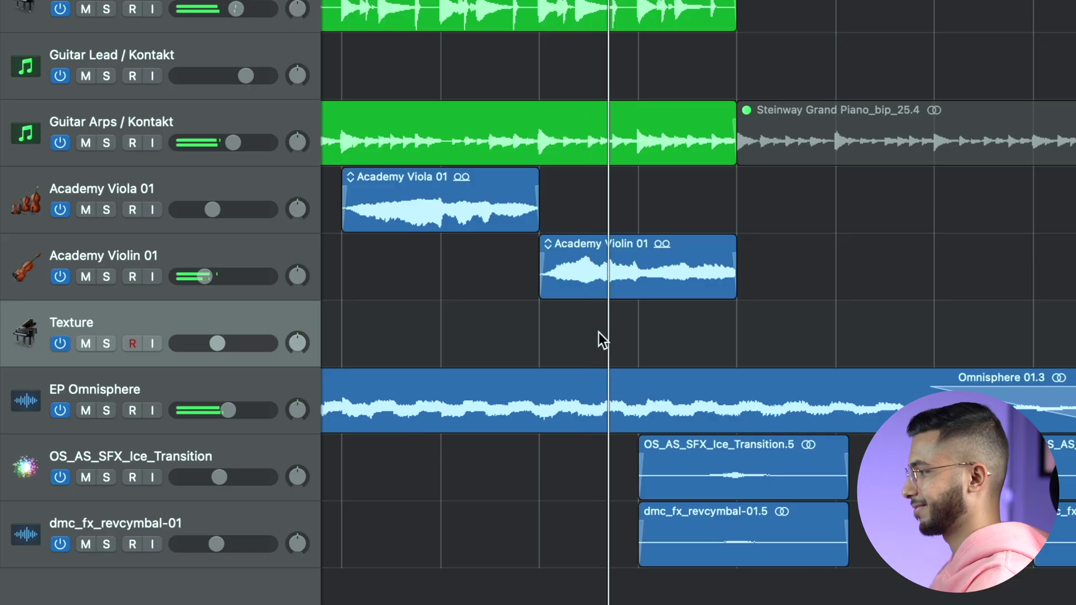
Compare the transition into bar 19 with OS_AS_SFX_Ice_Transition and dmc_fx_revcymbal-01 muted, and restore both tracks.
scroll(599, 332, "right", 5)
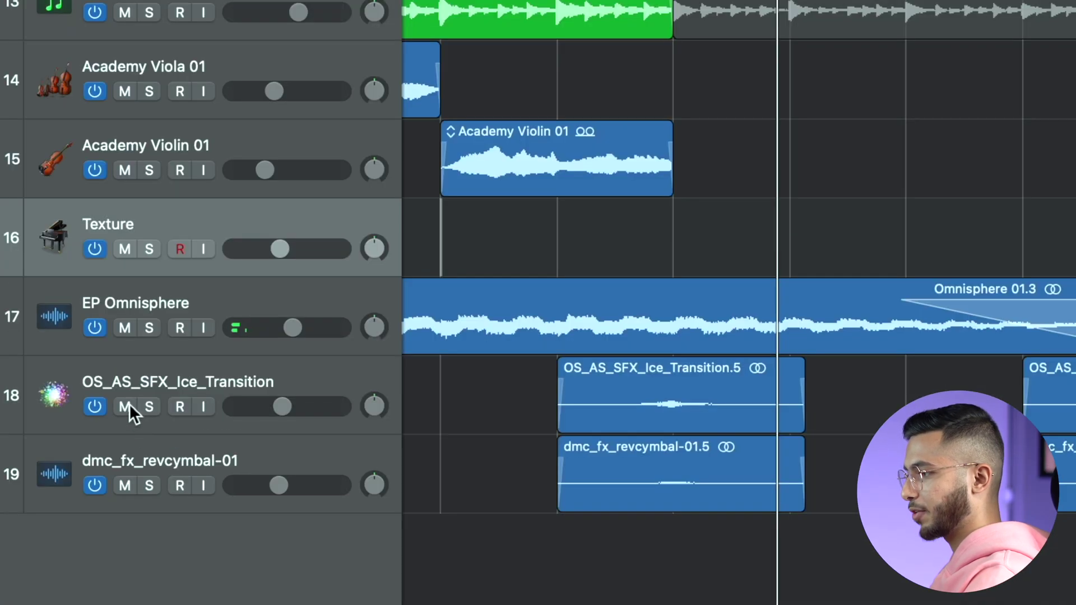
left_click_drag(209, 490, 209, 532)
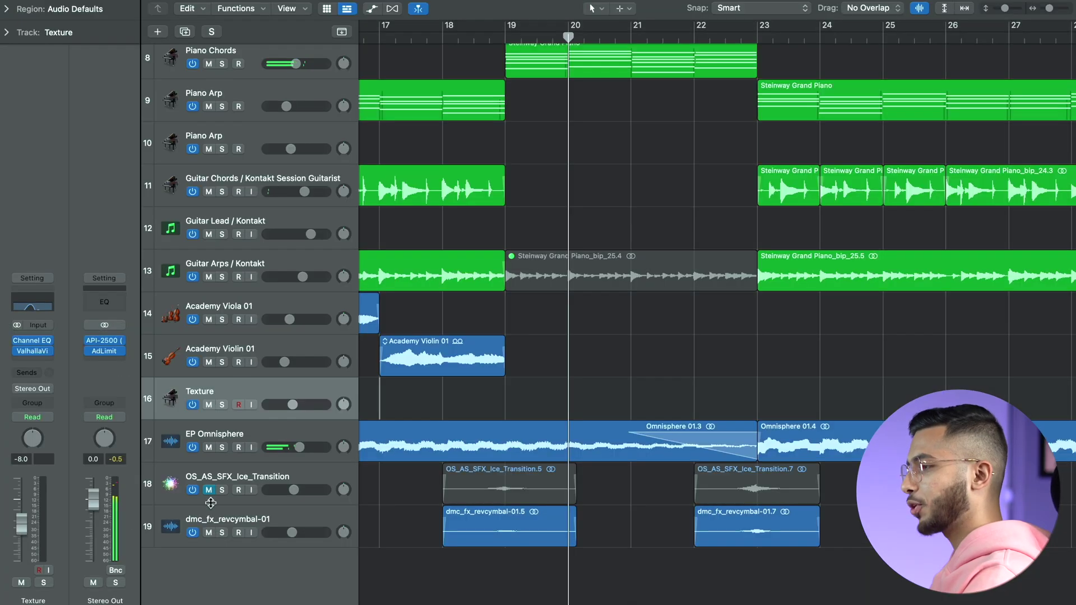
left_click(210, 492)
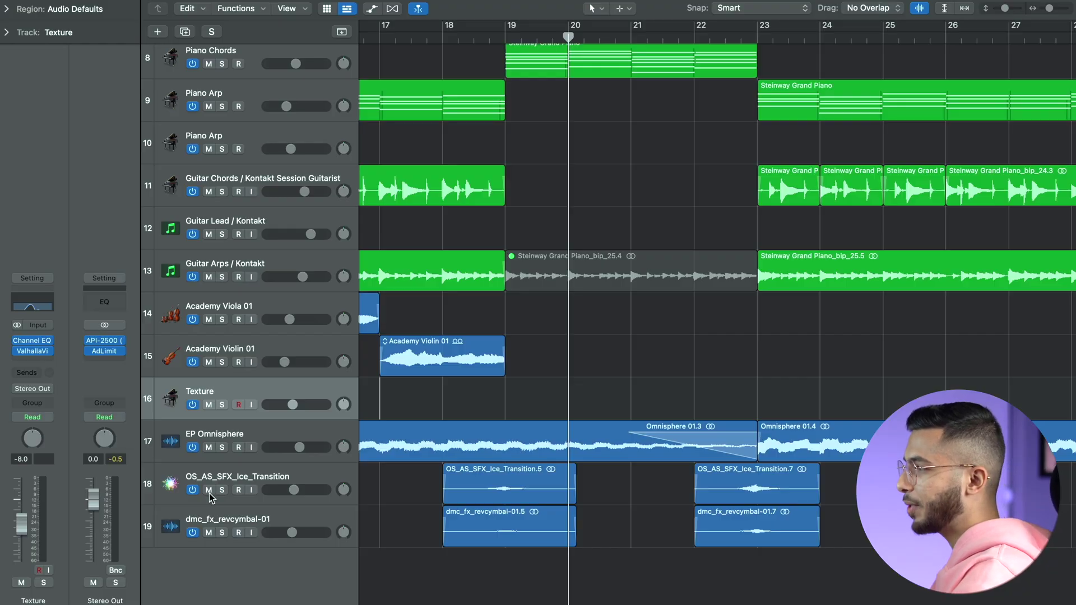
Play the full arrangement through the second ice and reverse cymbal transition into bar 23, reviewing the layers that enter there.
scroll(368, 455, "up", 5)
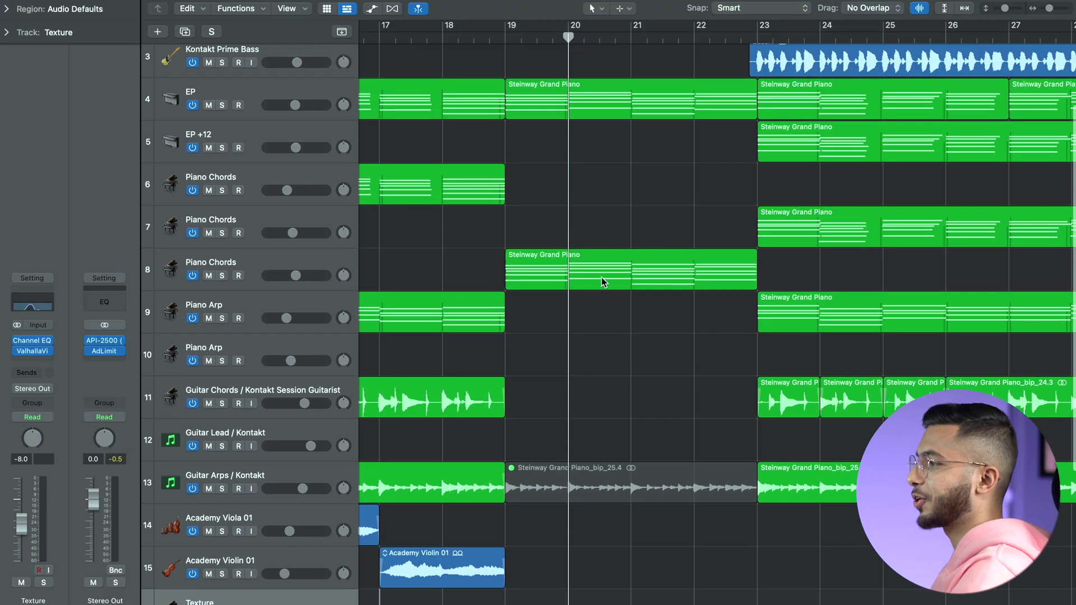
scroll(601, 280, "down", 5)
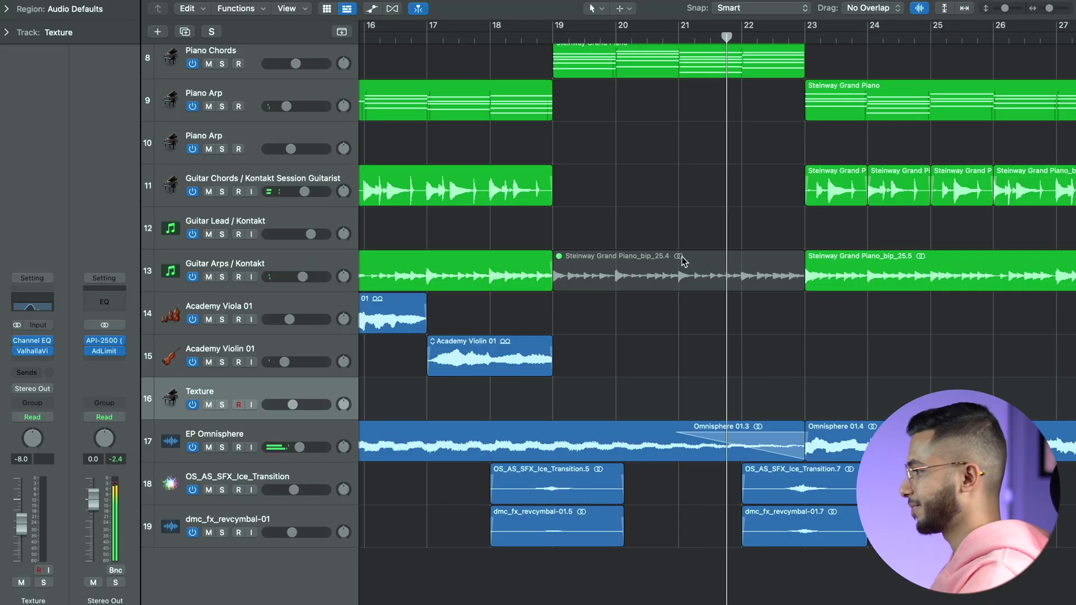
scroll(682, 257, "right", 5)
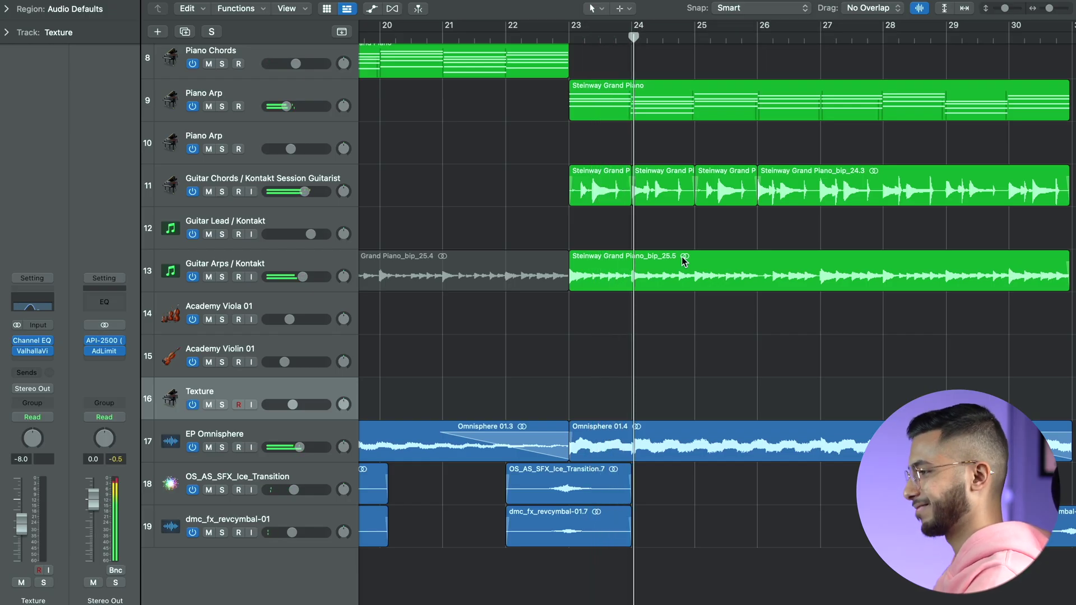
scroll(683, 261, "up", 10)
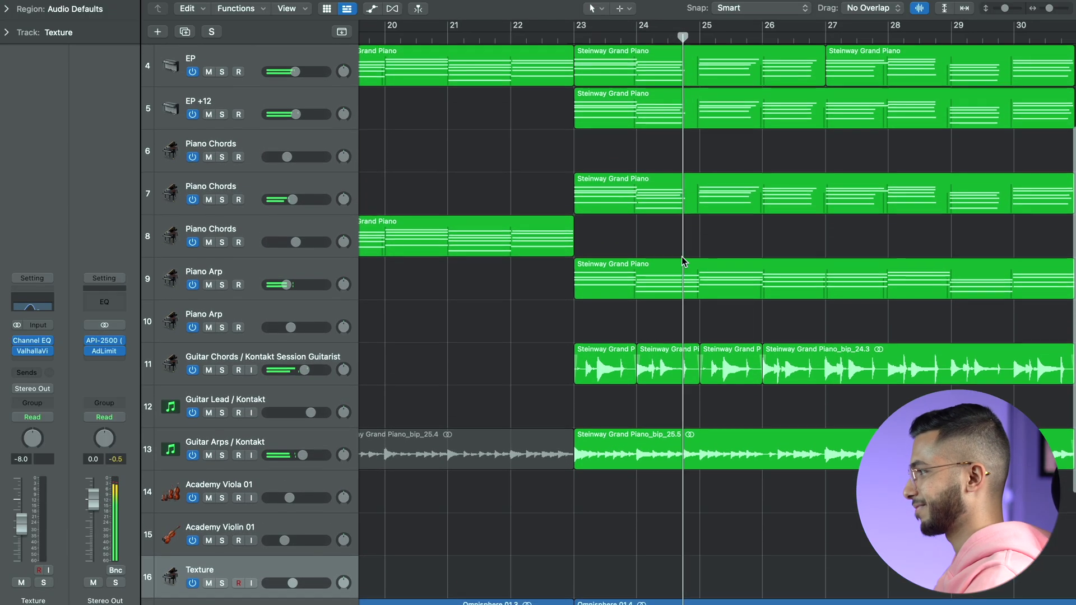